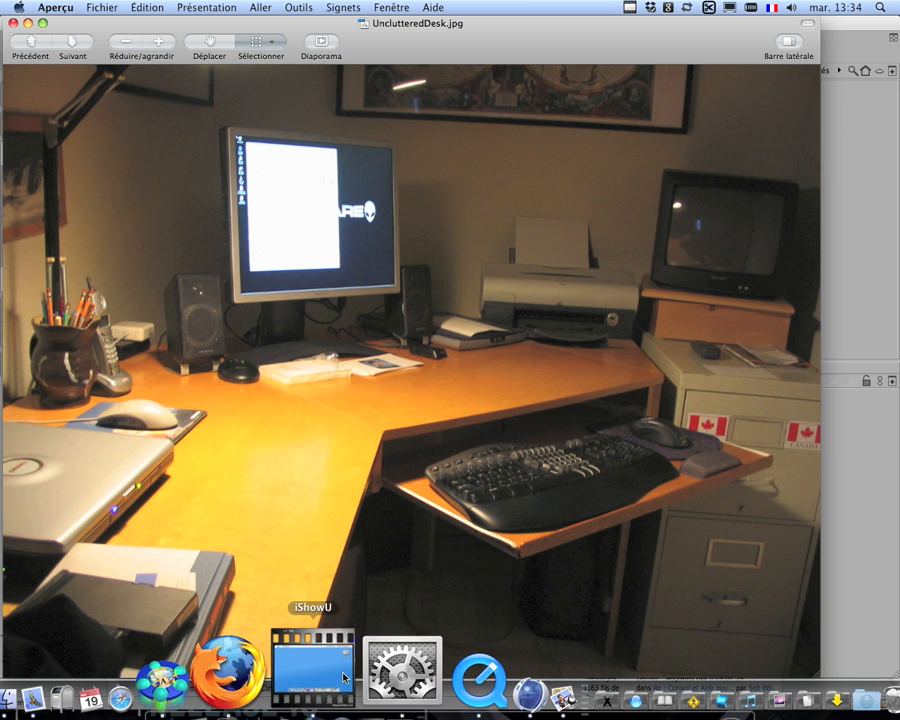
Switch to CINEMA 4D and add an Arrière plan object to the empty scene.
click(408, 672)
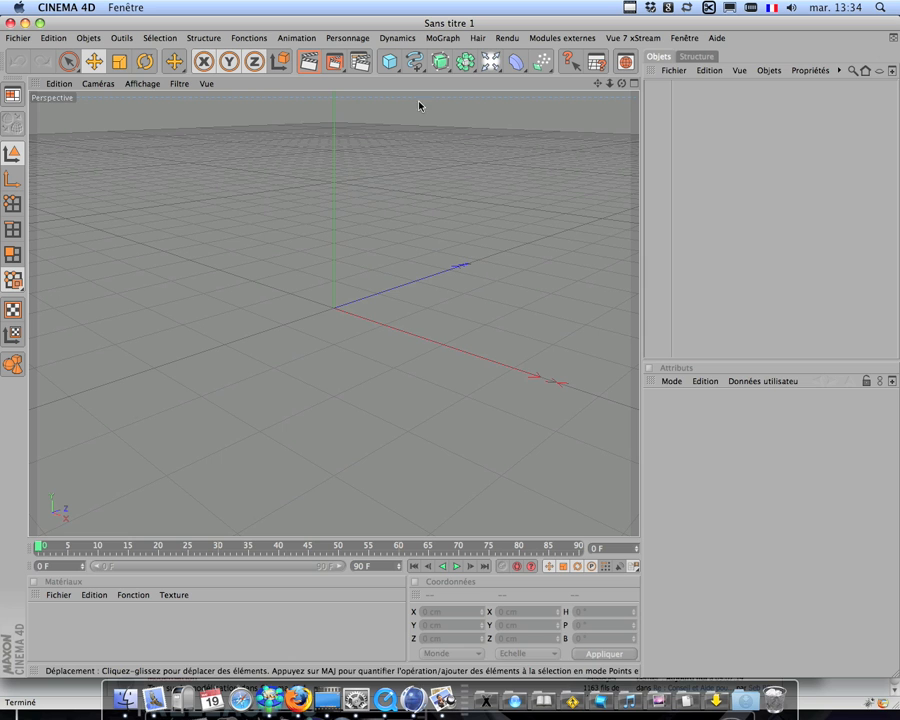
drag(489, 61, 550, 177)
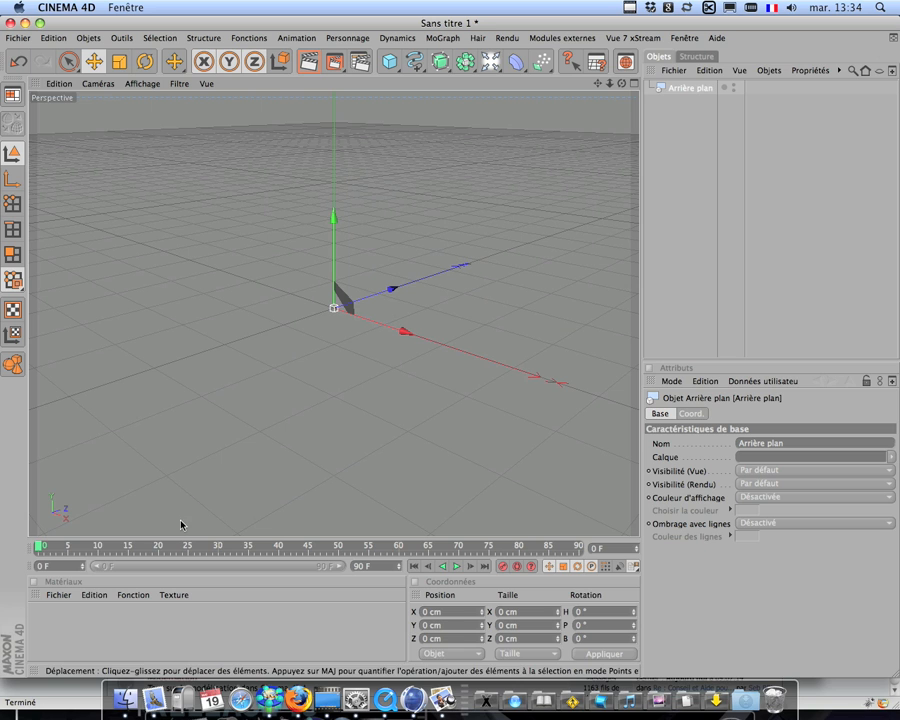
Create a material and load UnclutteredDesk.jpg as its color texture, copying the image into the document folder.
double_click(52, 625)
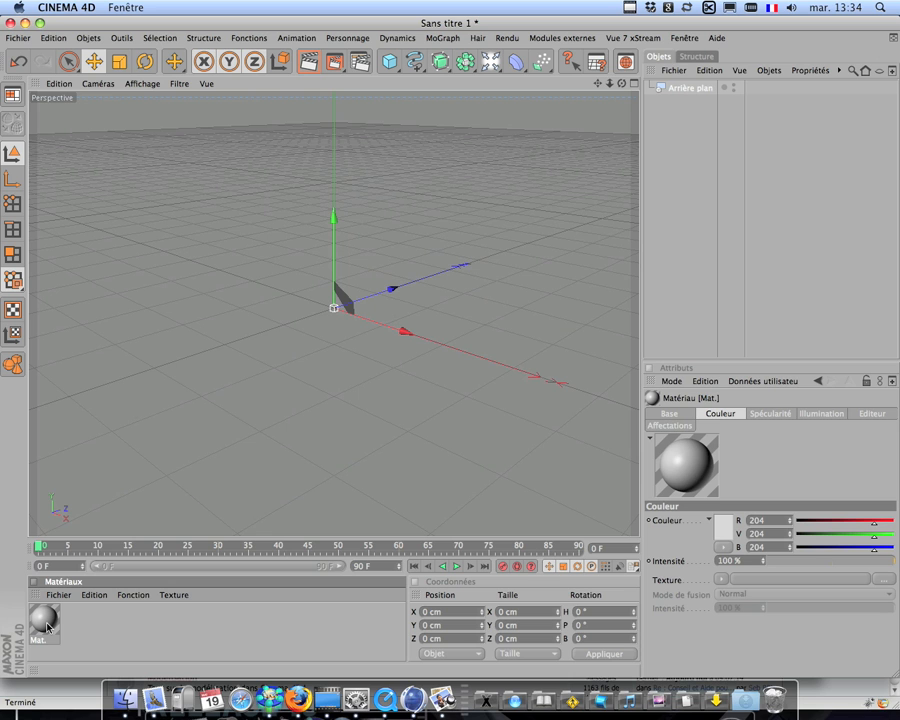
double_click(46, 624)
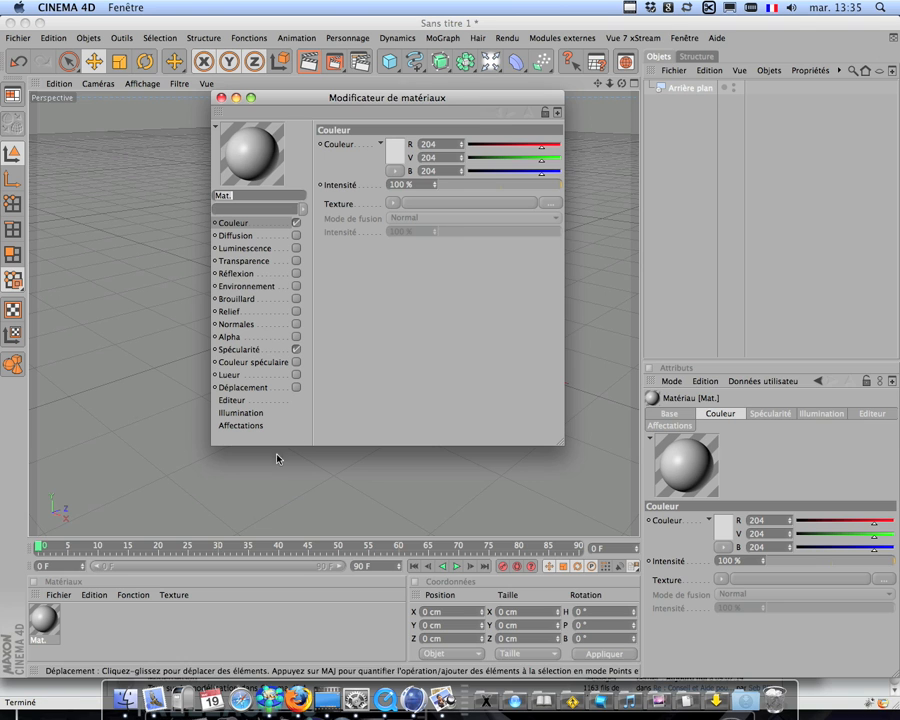
click(450, 205)
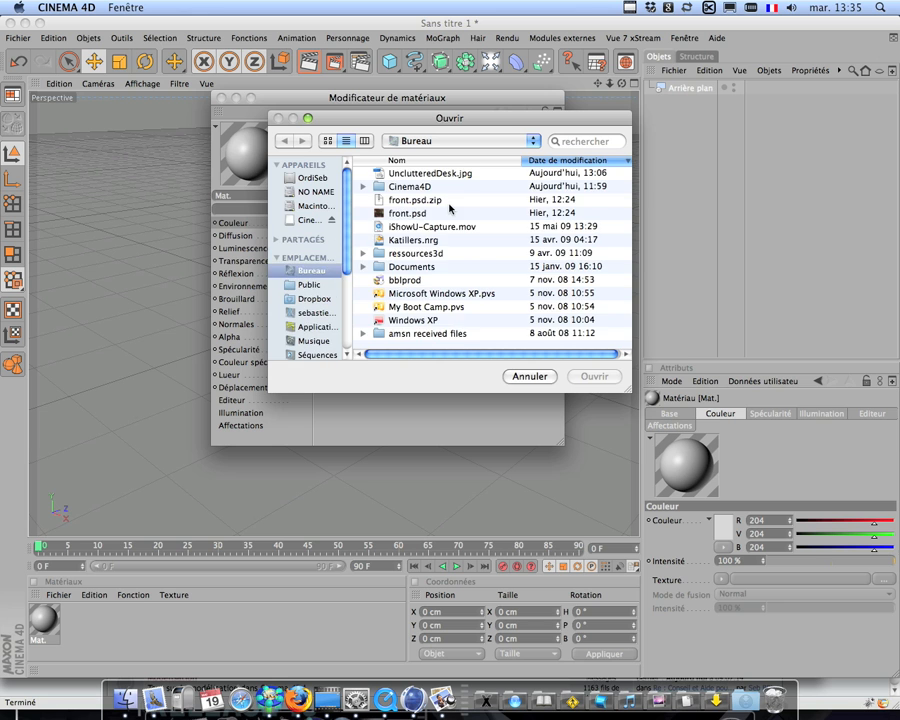
double_click(449, 174)
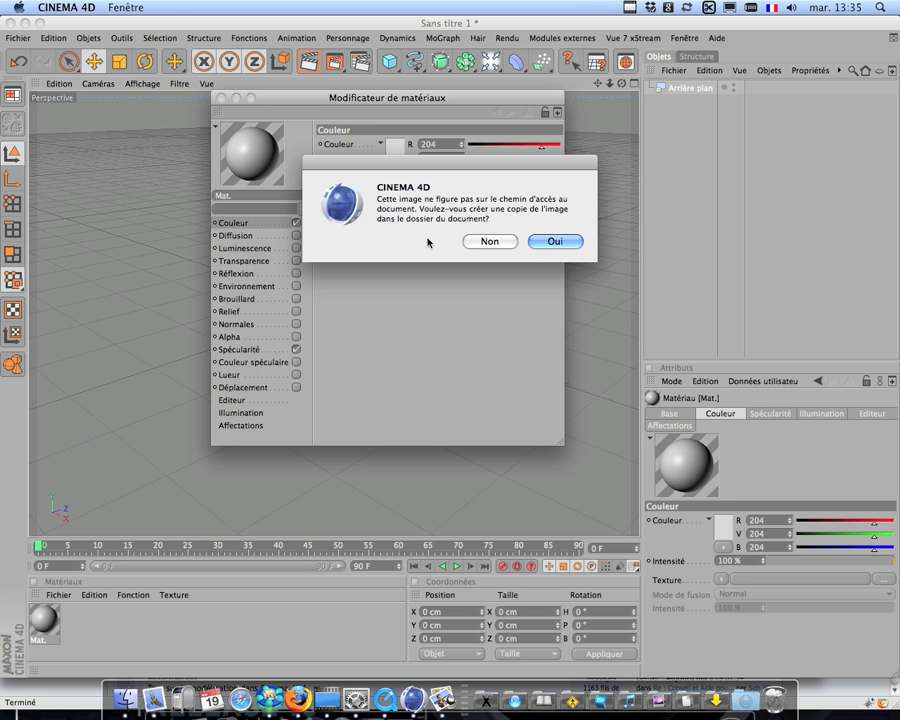
click(564, 245)
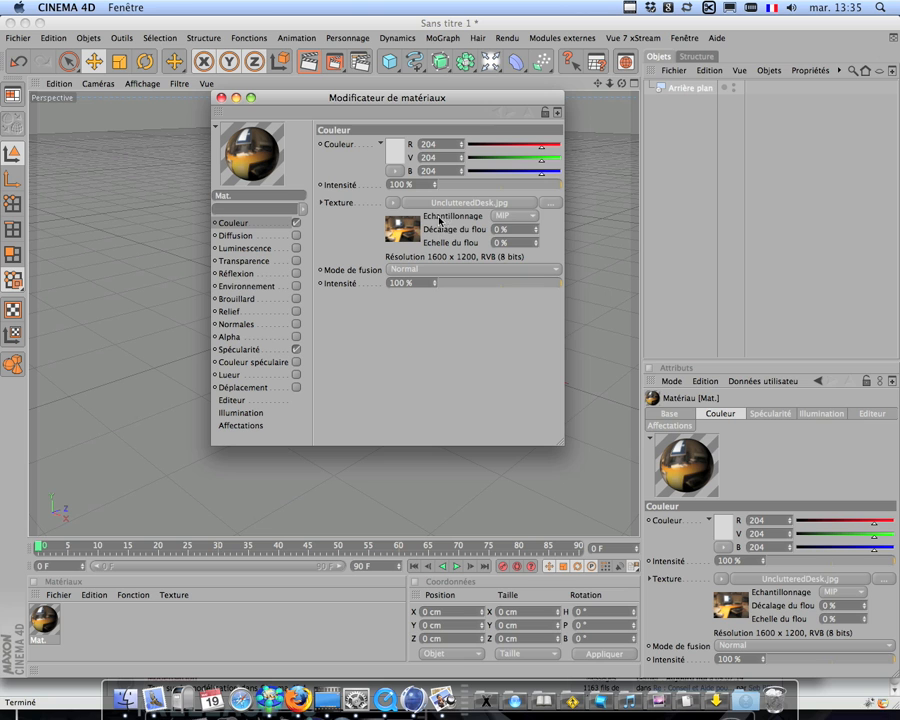
Set the texture's sampling to SAT and apply the material to the Arrière plan object.
click(524, 216)
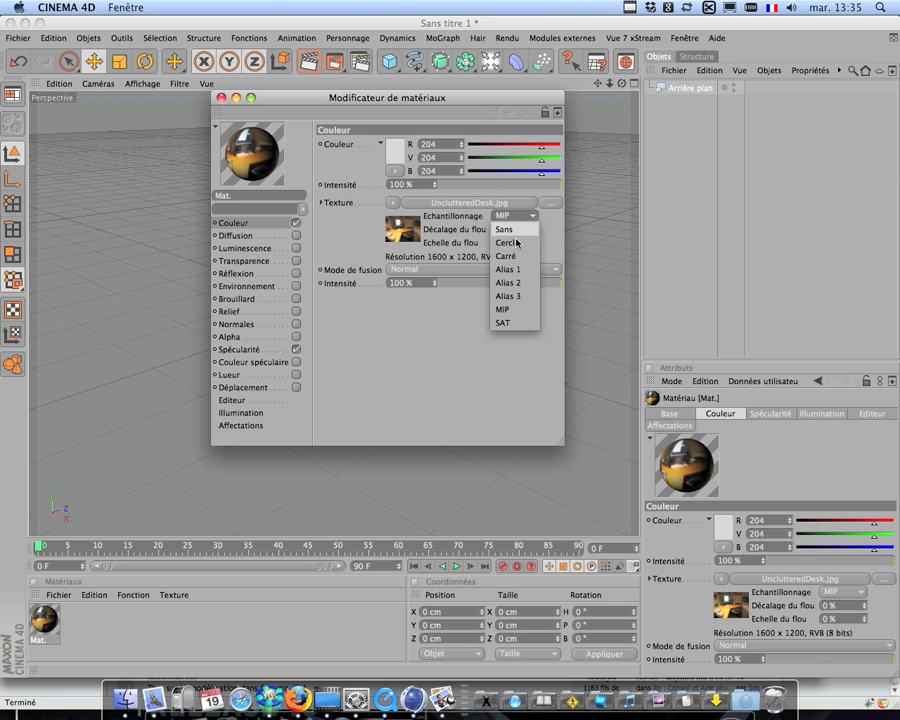
click(517, 323)
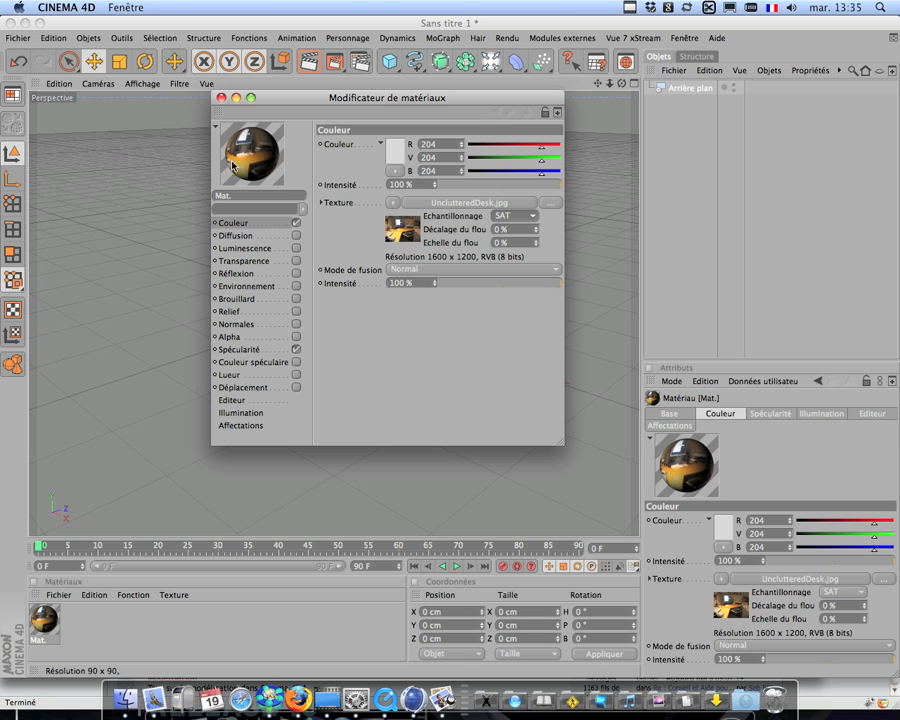
drag(236, 163, 686, 90)
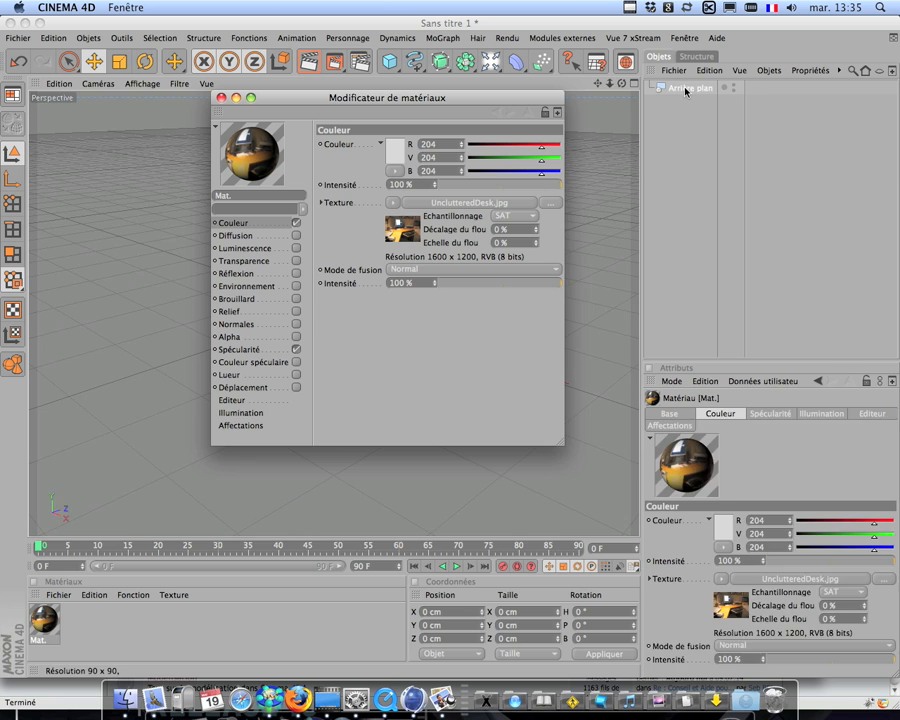
click(222, 98)
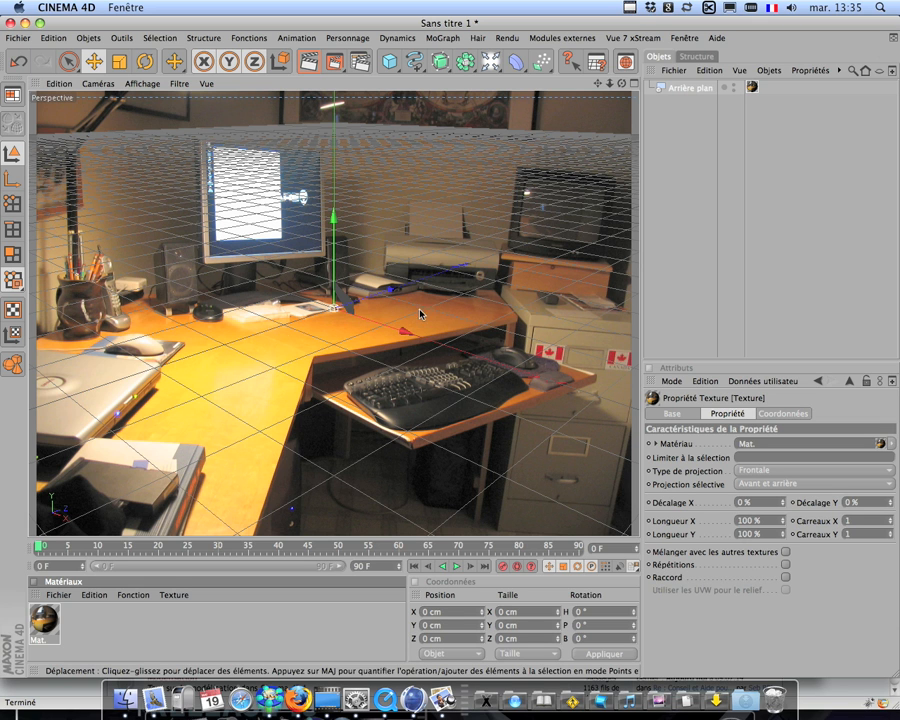
Match the perspective grid to the desk surface in the photo and add a Sol object.
drag(622, 88, 450, 350)
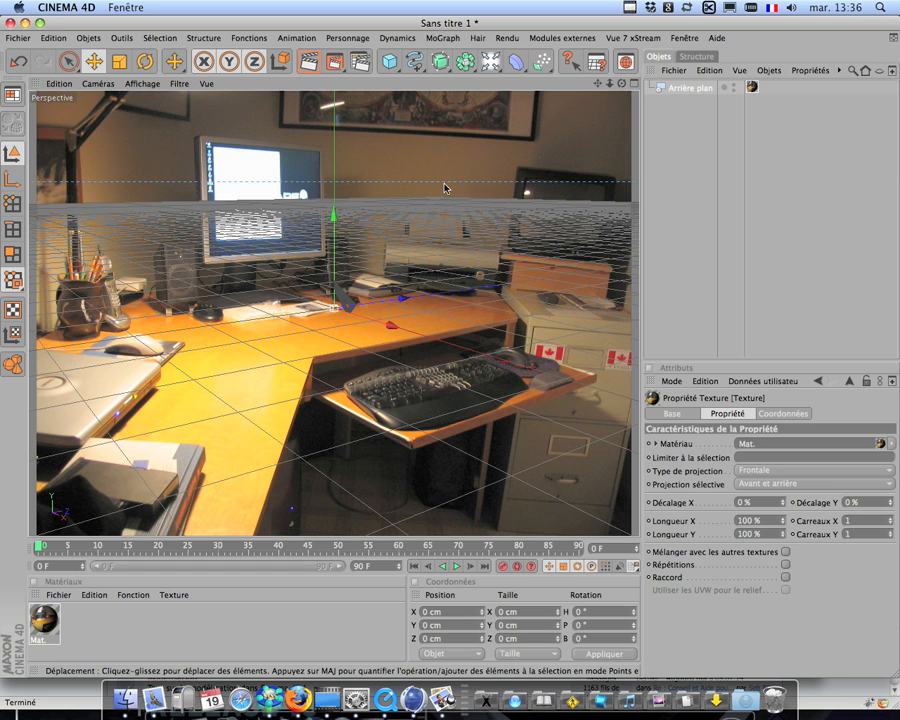
click(488, 62)
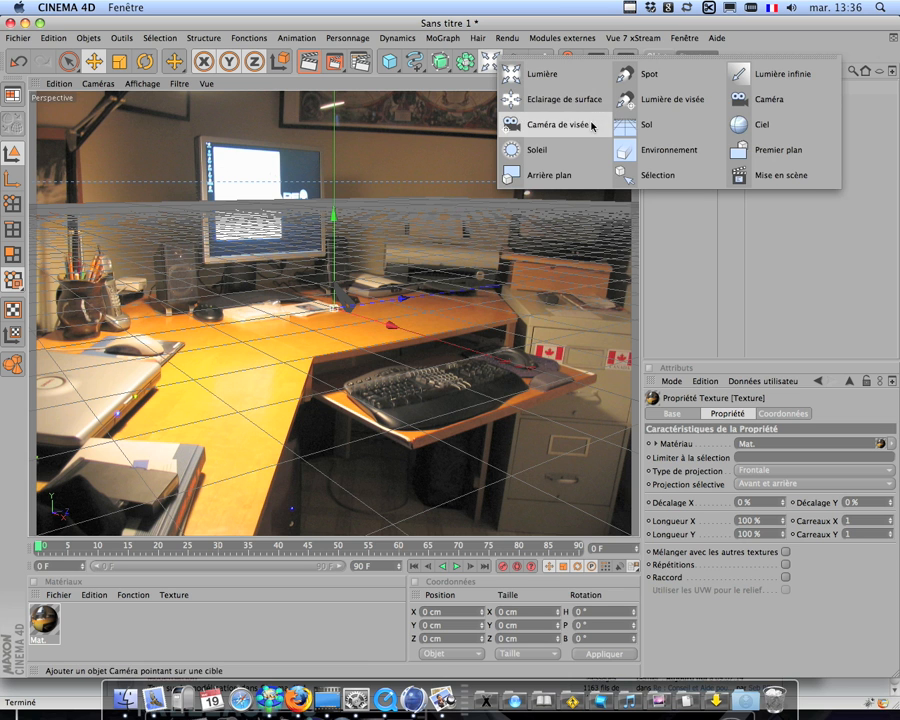
click(641, 127)
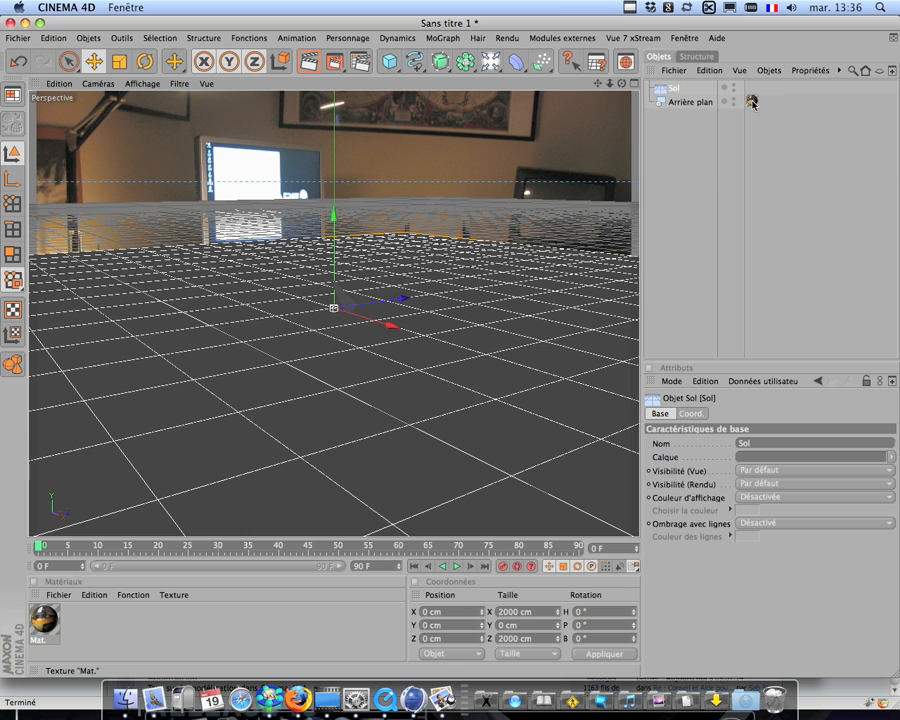
Copy the Arrière plan's texture tag onto the Sol object and render the perspective view.
ctrl+drag(752, 103, 753, 89)
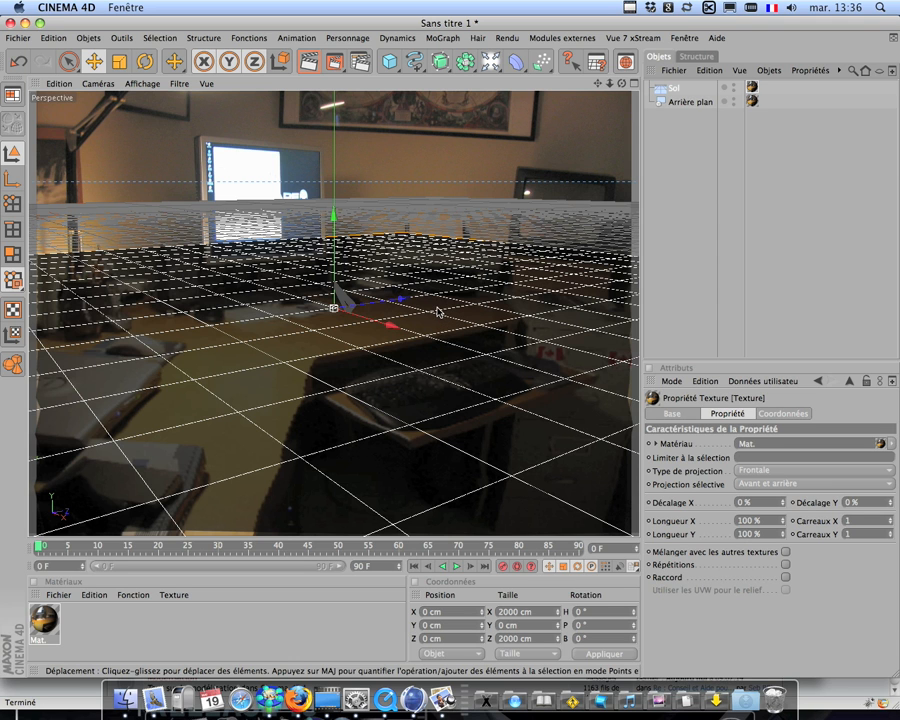
click(312, 70)
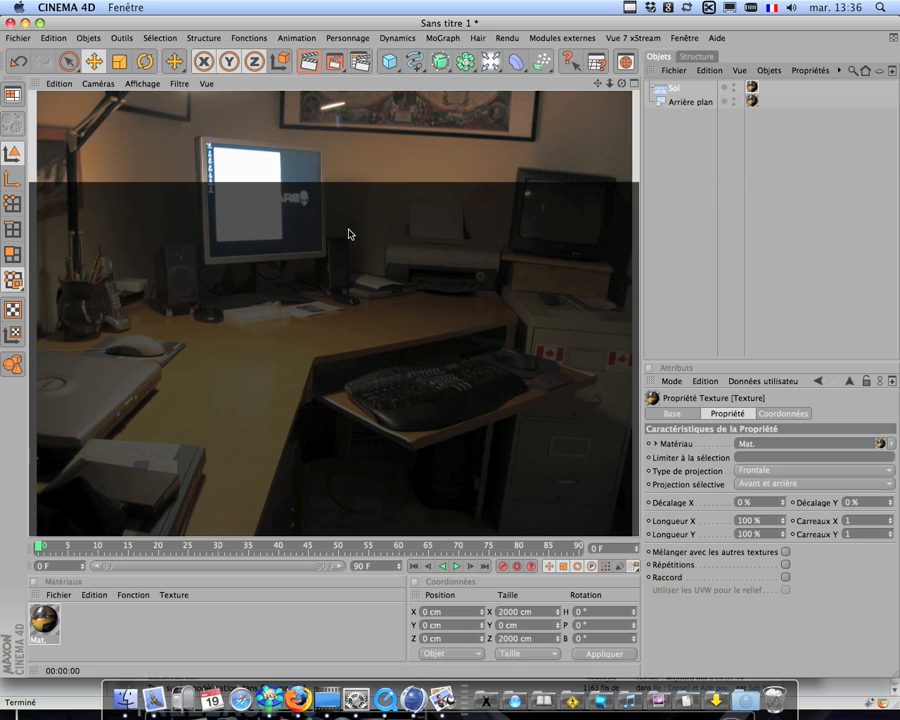
Add a Rendu tag to the Sol object with Composition avec le fond enabled, and render the view.
right_click(672, 92)
mouse_move(686, 97)
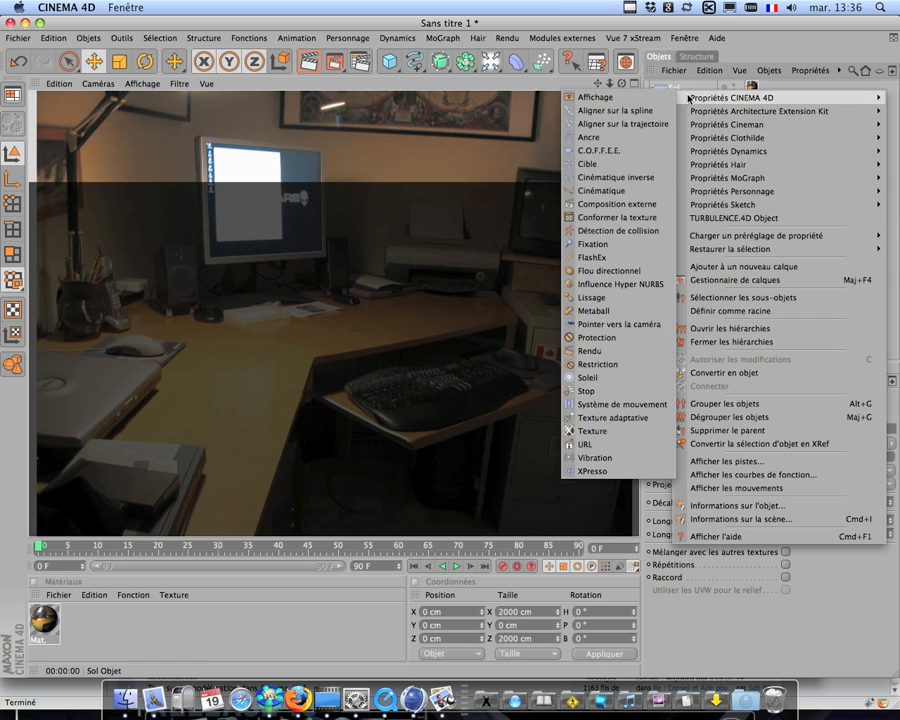
click(592, 350)
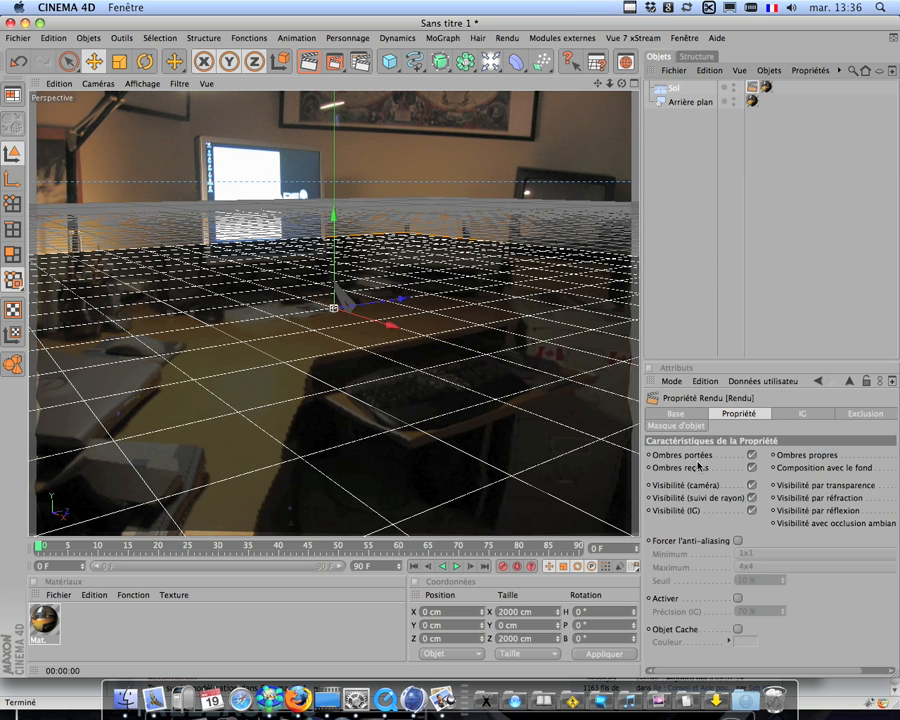
scroll(690, 516, right, 3)
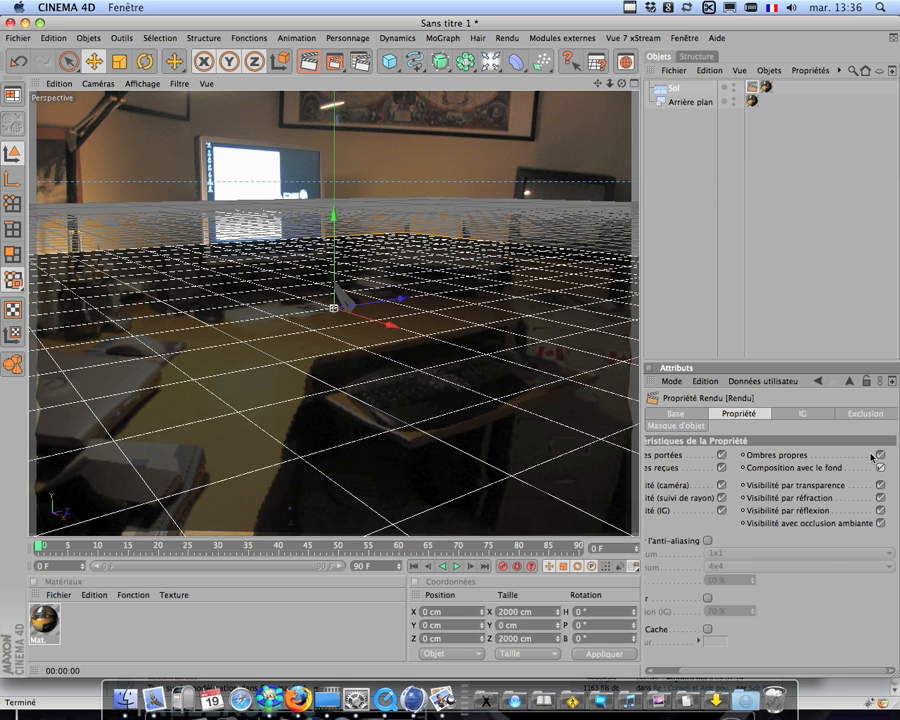
click(307, 66)
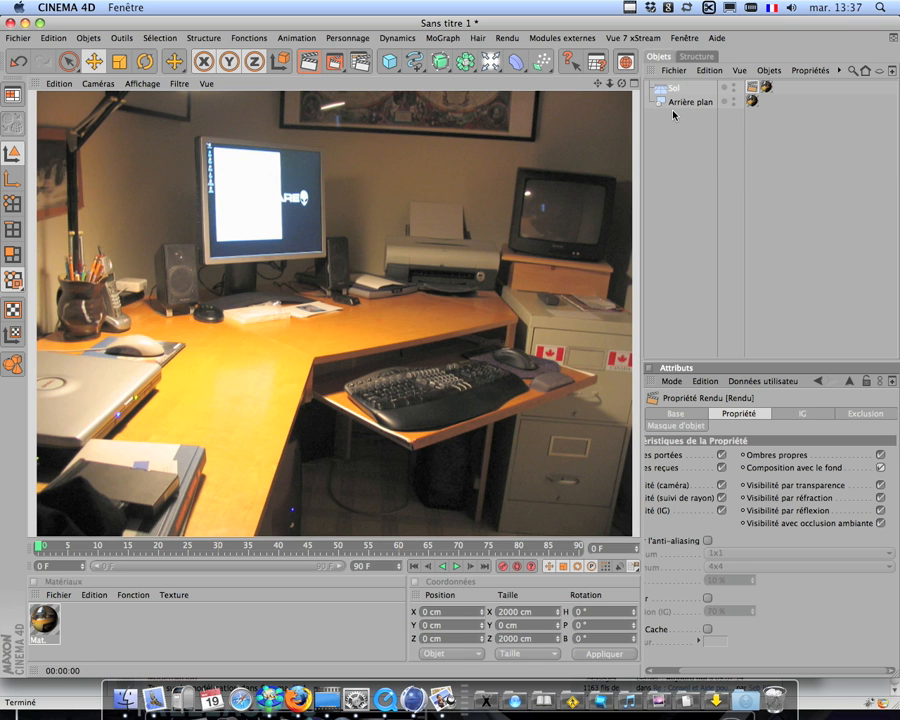
Load Poser Object from the content library and move it along the desk to about X 203 cm, Z -249 cm.
click(626, 62)
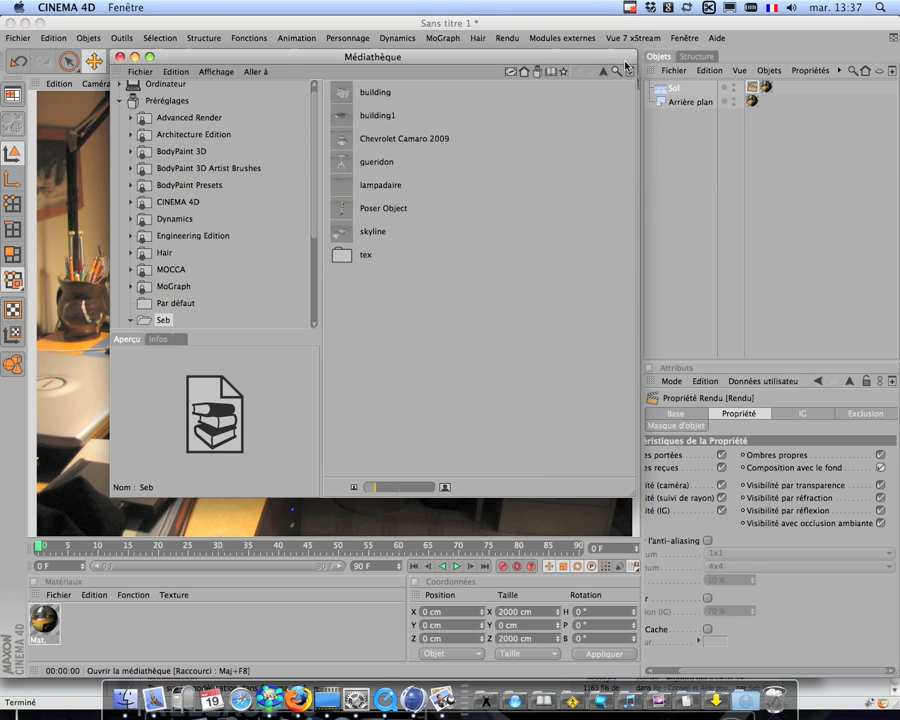
click(345, 214)
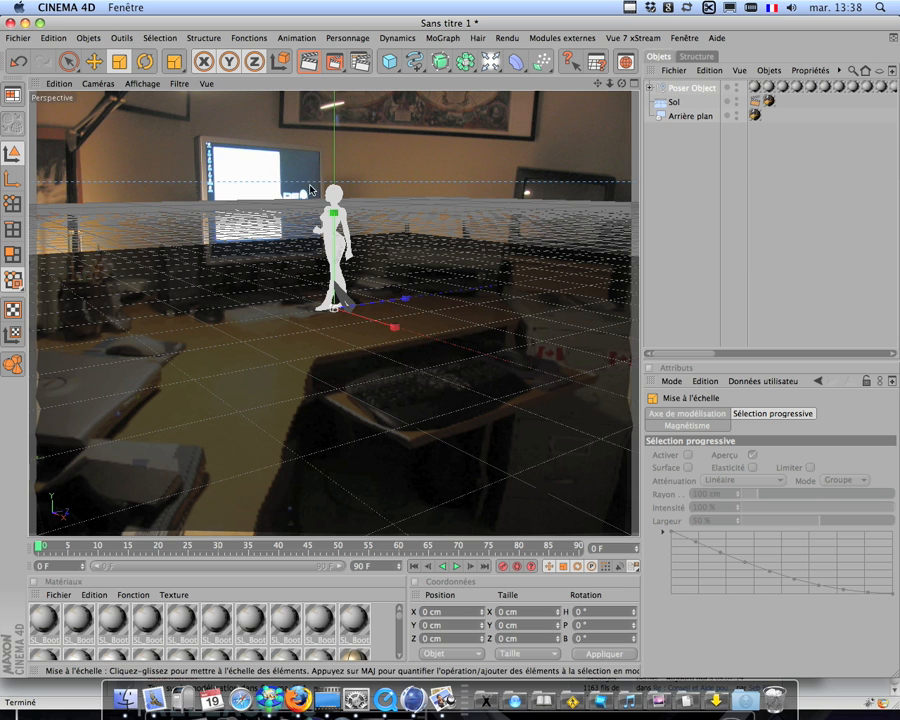
click(94, 61)
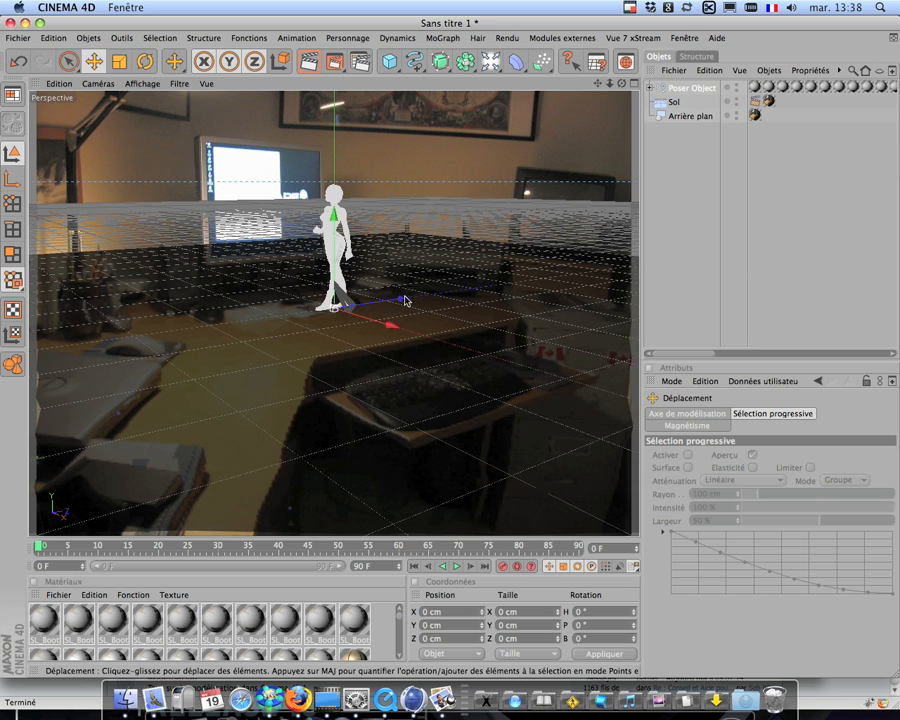
drag(378, 304, 449, 351)
drag(450, 350, 447, 349)
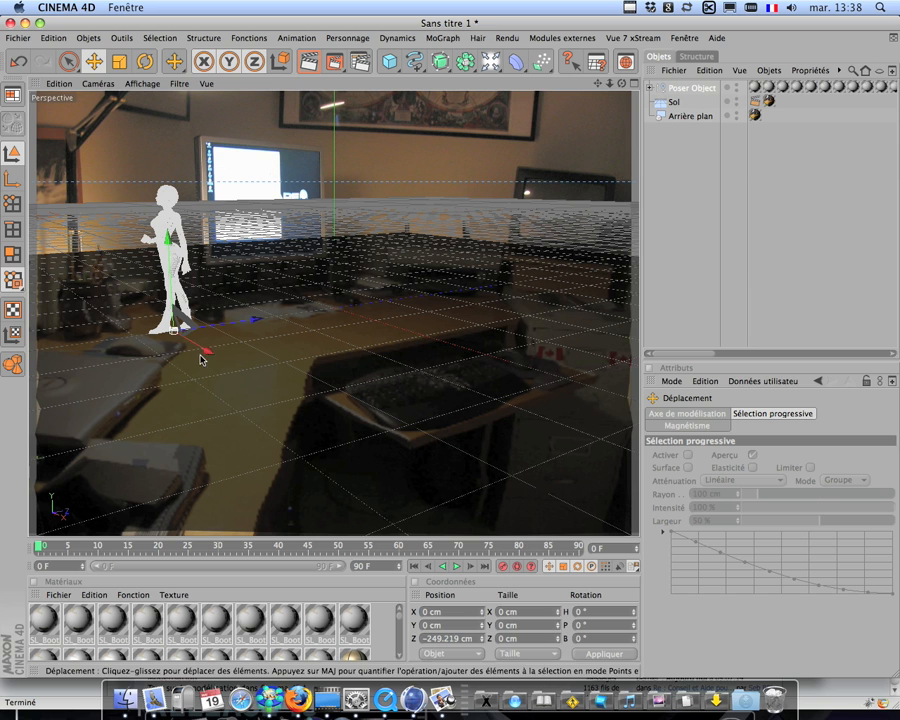
drag(207, 353, 452, 352)
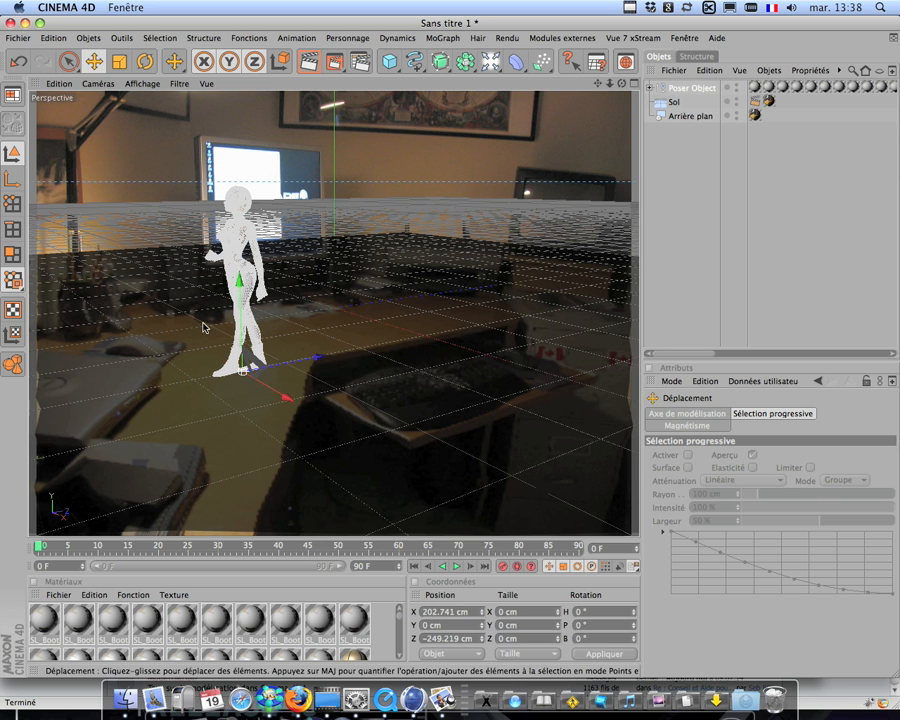
Scale the Poser figure down and turn it to a heading of about 122°, checking the placement with a render.
click(119, 61)
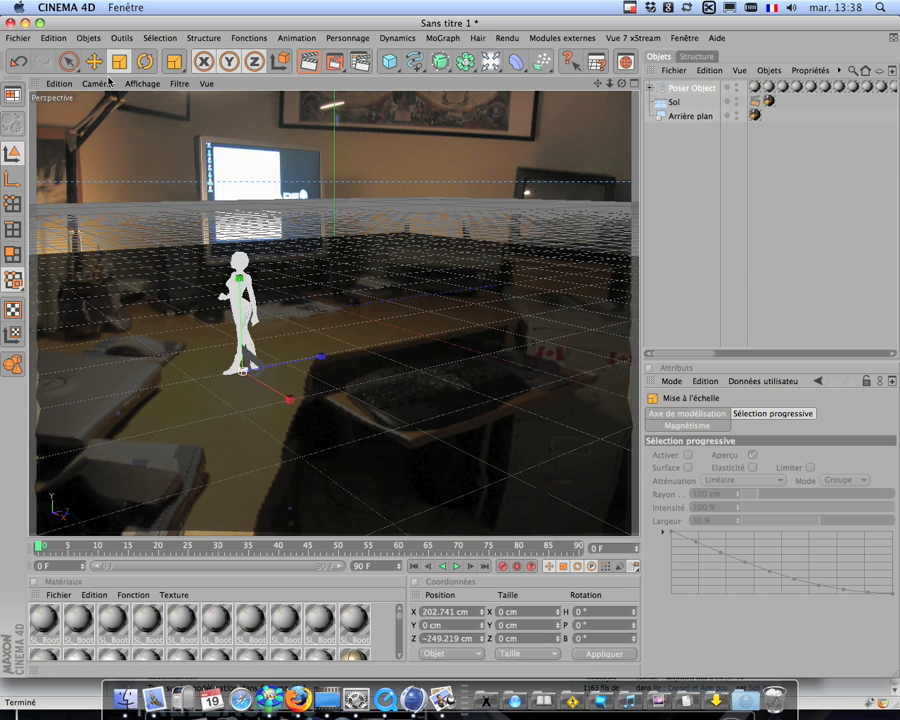
click(147, 62)
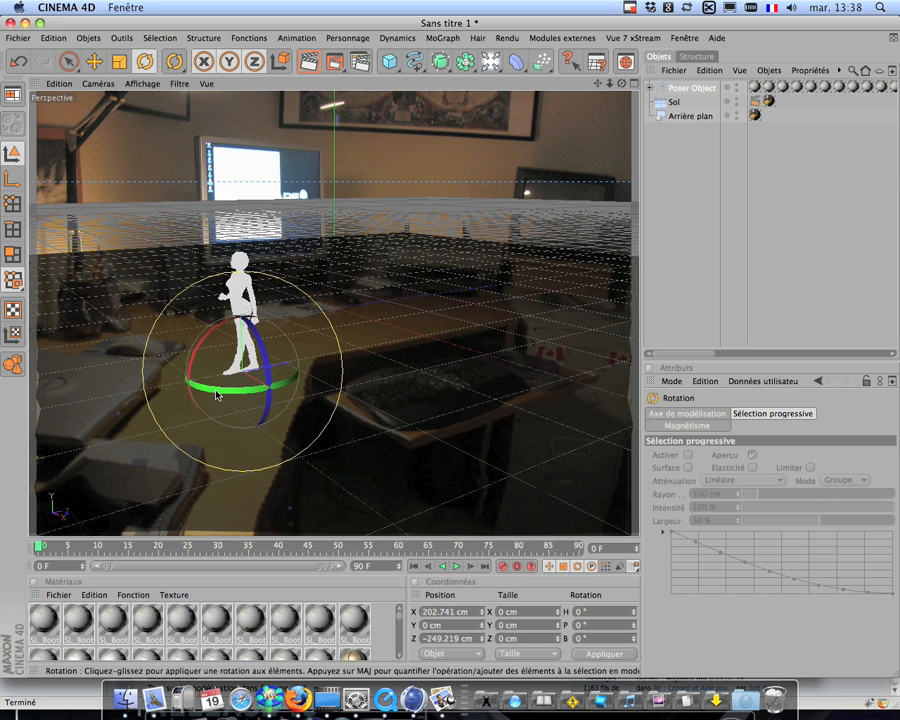
drag(215, 391, 313, 366)
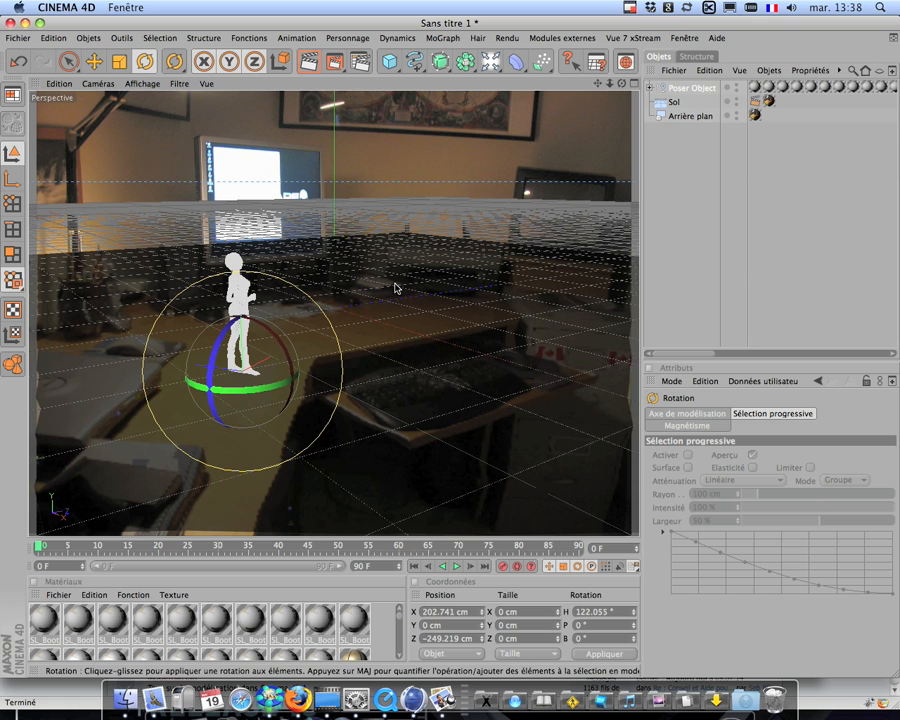
click(312, 66)
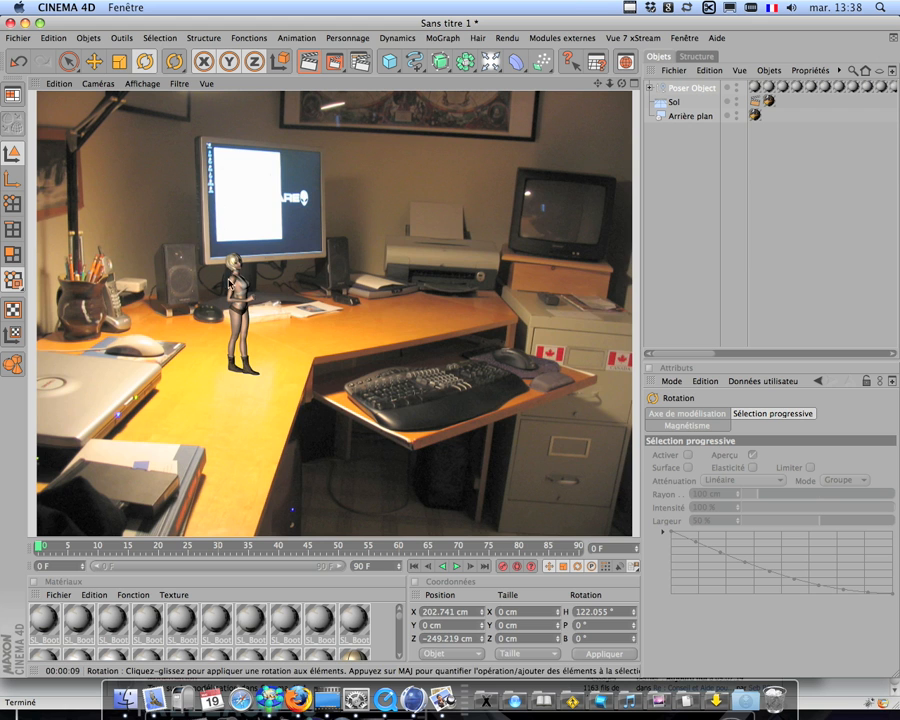
click(283, 369)
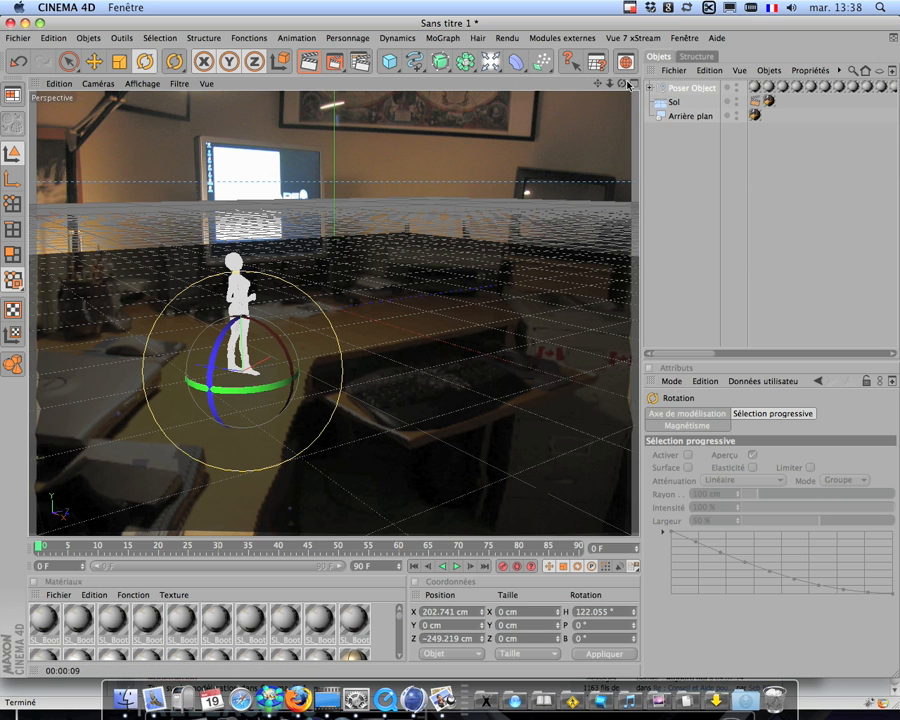
Add a Lumière object and position it above the Poser figure at about X 203, Y 271, Z -274 cm.
click(489, 62)
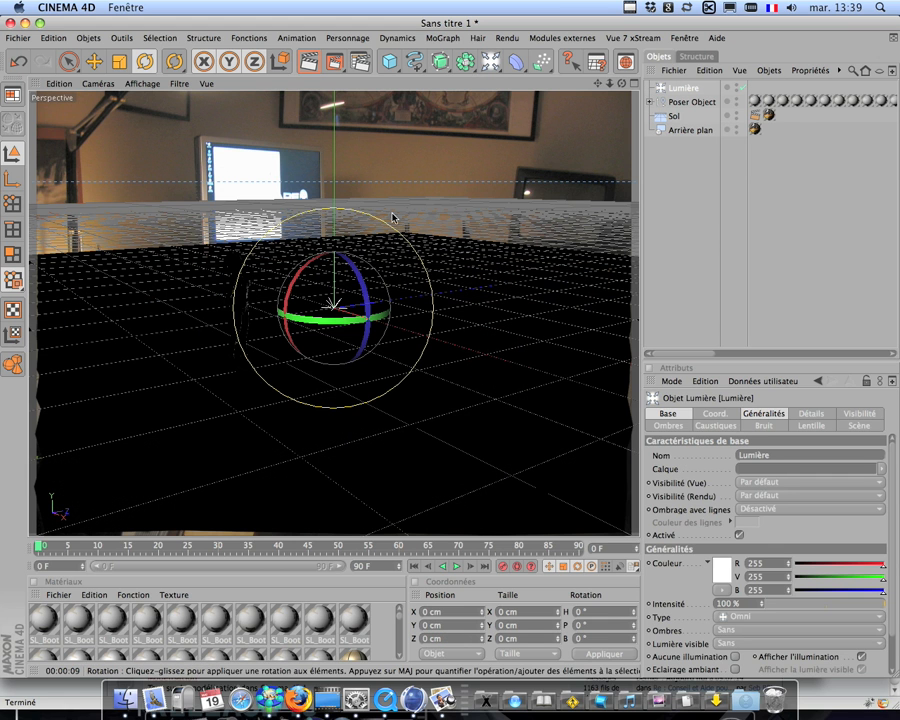
click(94, 61)
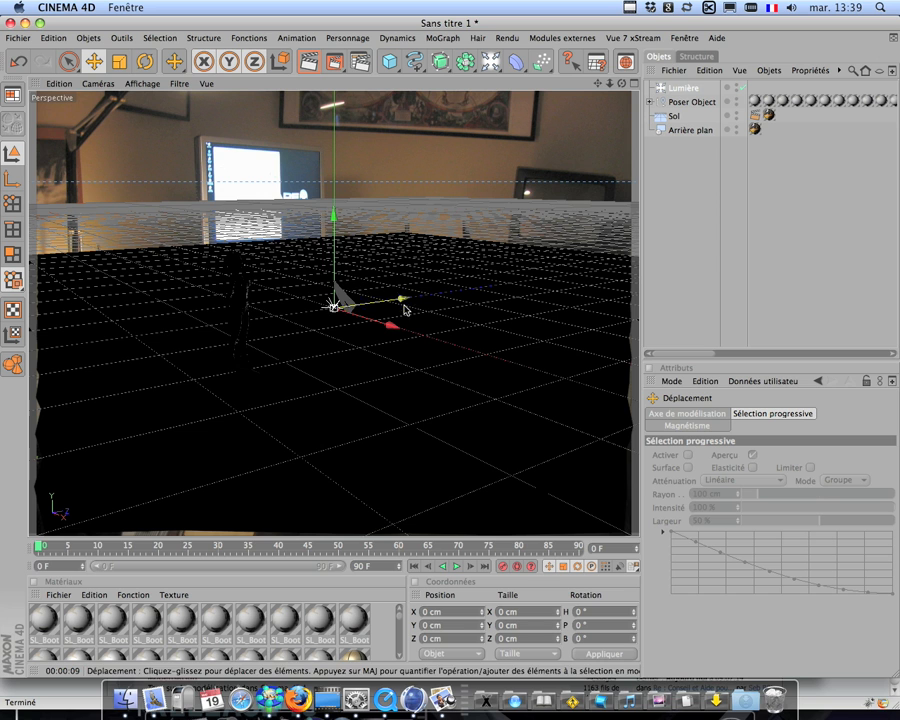
drag(450, 350, 303, 263)
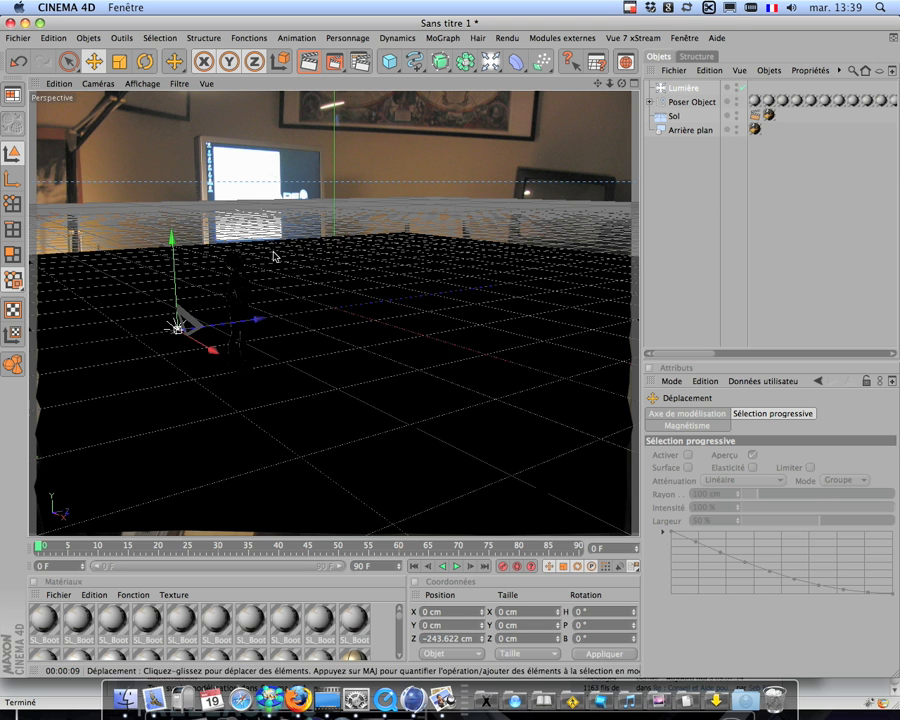
drag(173, 239, 156, 249)
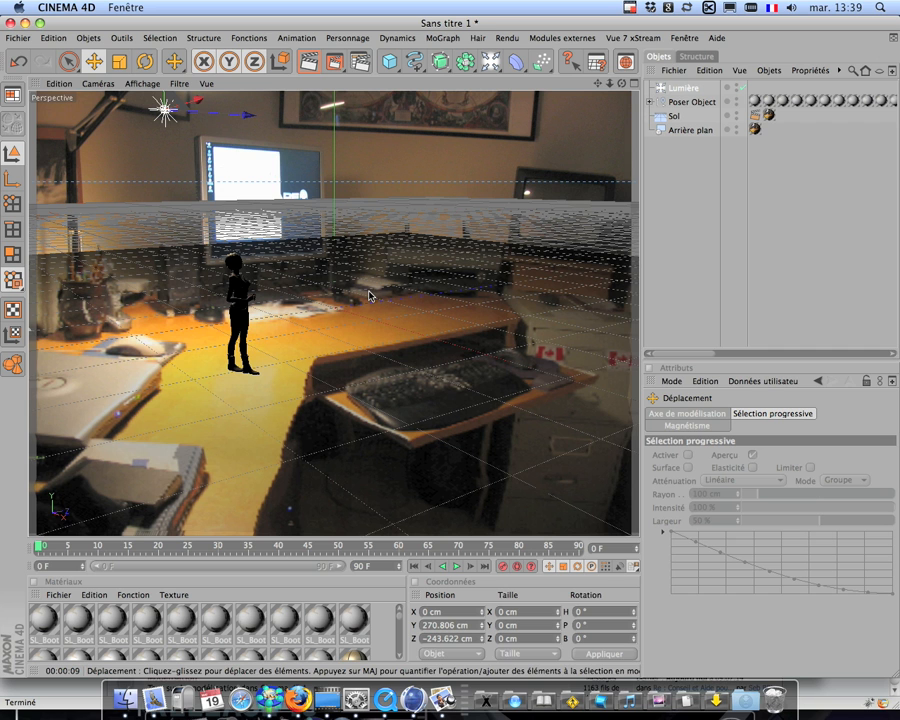
click(633, 85)
drag(532, 266, 450, 311)
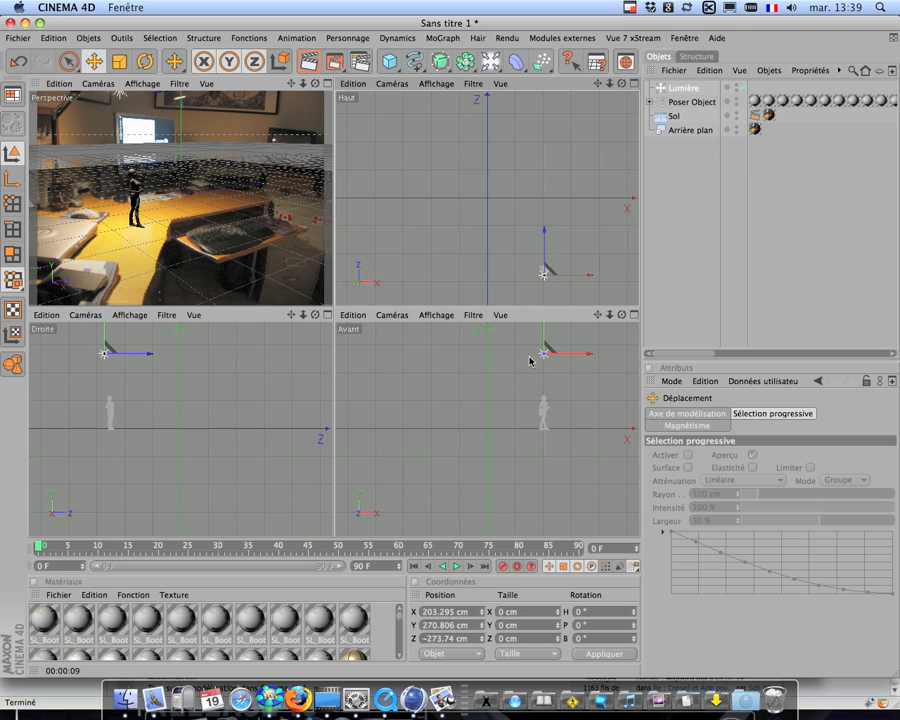
Give the Lumière object a pale warm yellow colour of R 252, V 232, B 193.
click(684, 88)
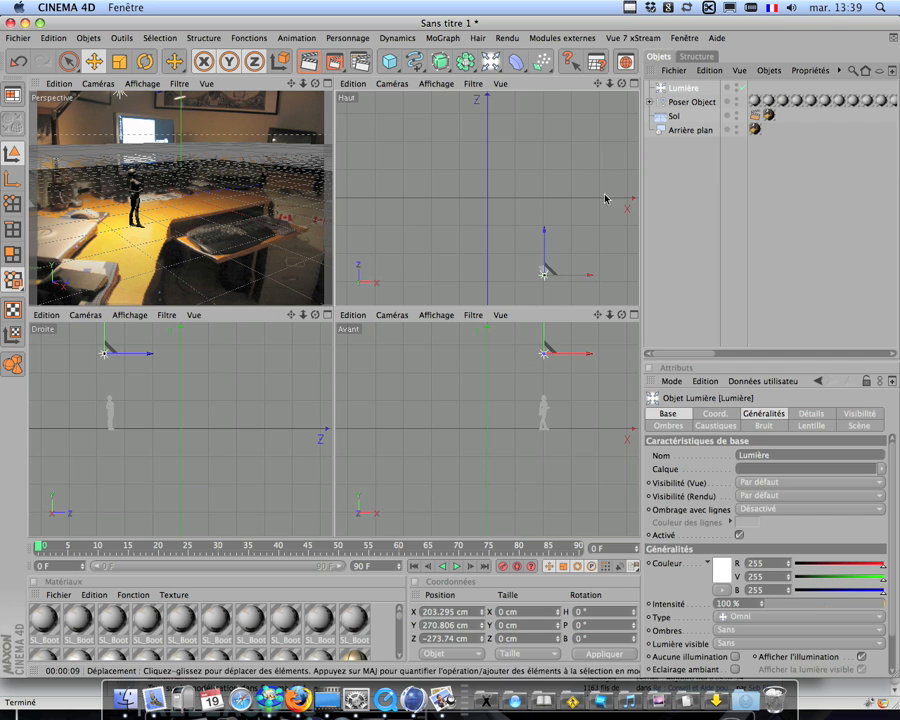
click(725, 572)
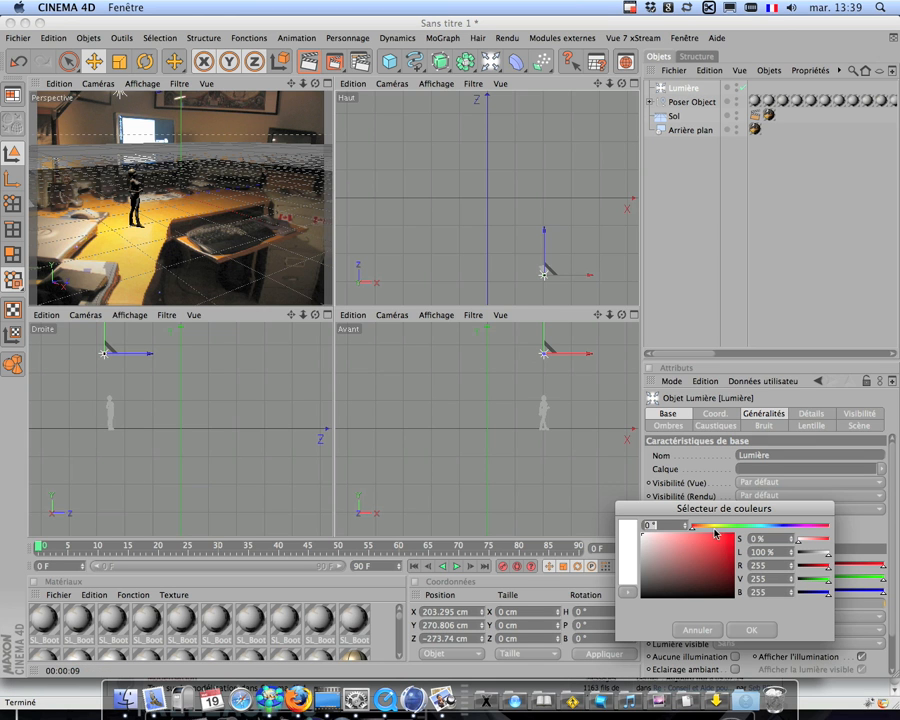
click(707, 527)
click(662, 535)
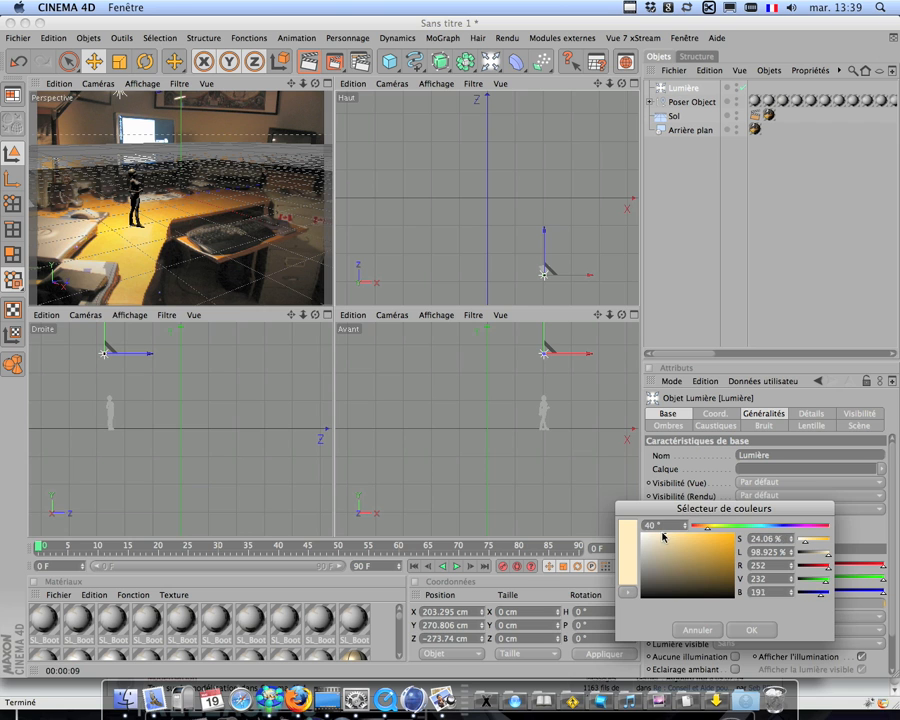
click(745, 629)
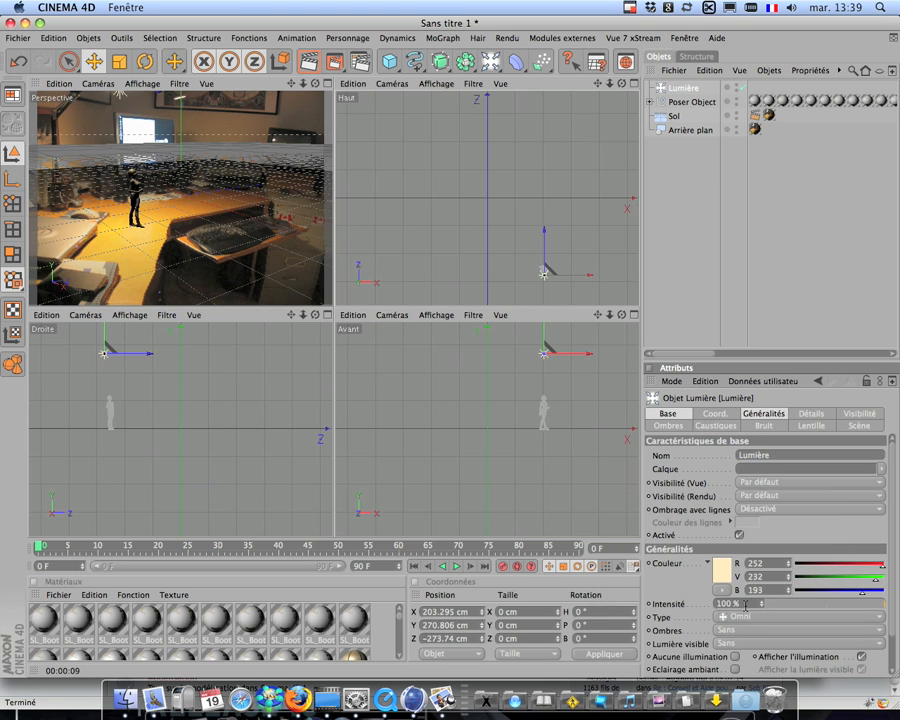
Set the light's shadows to Masques d'ombres (ombres diffuses) and render the enlarged perspective view.
click(757, 631)
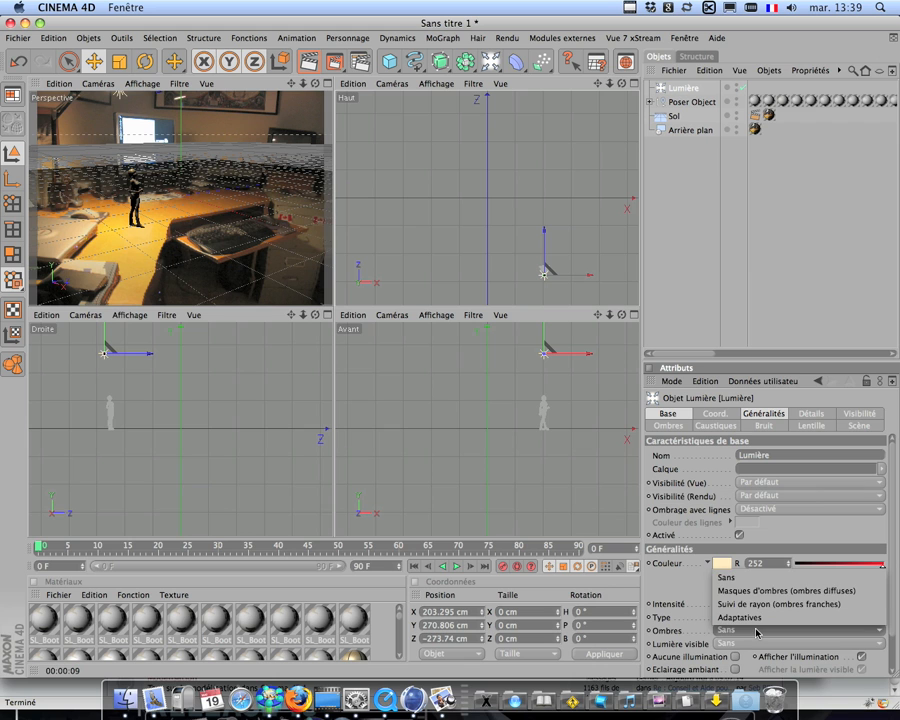
click(752, 590)
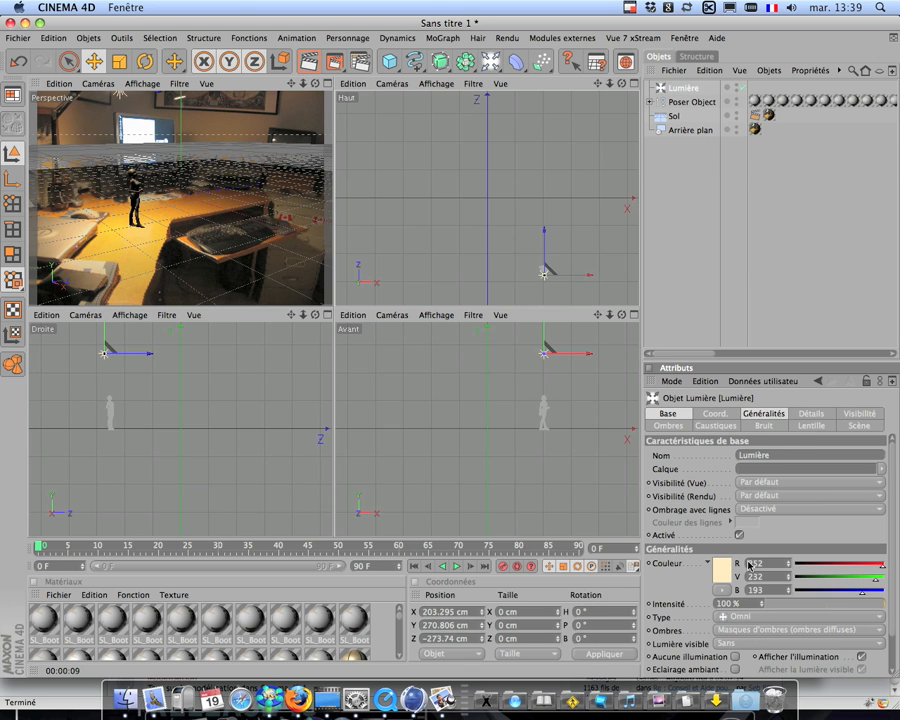
click(329, 84)
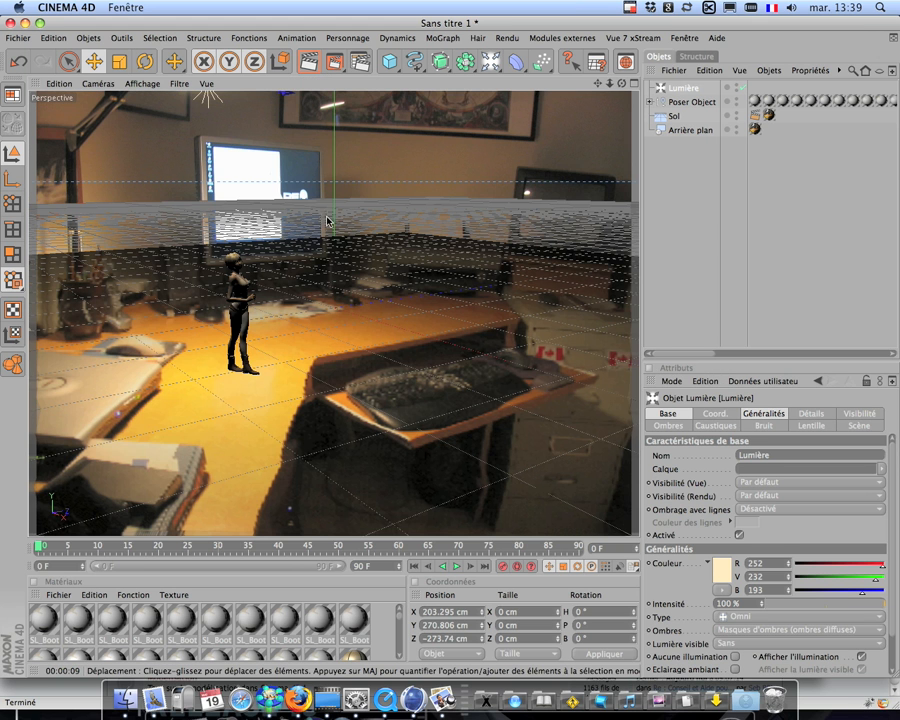
click(309, 65)
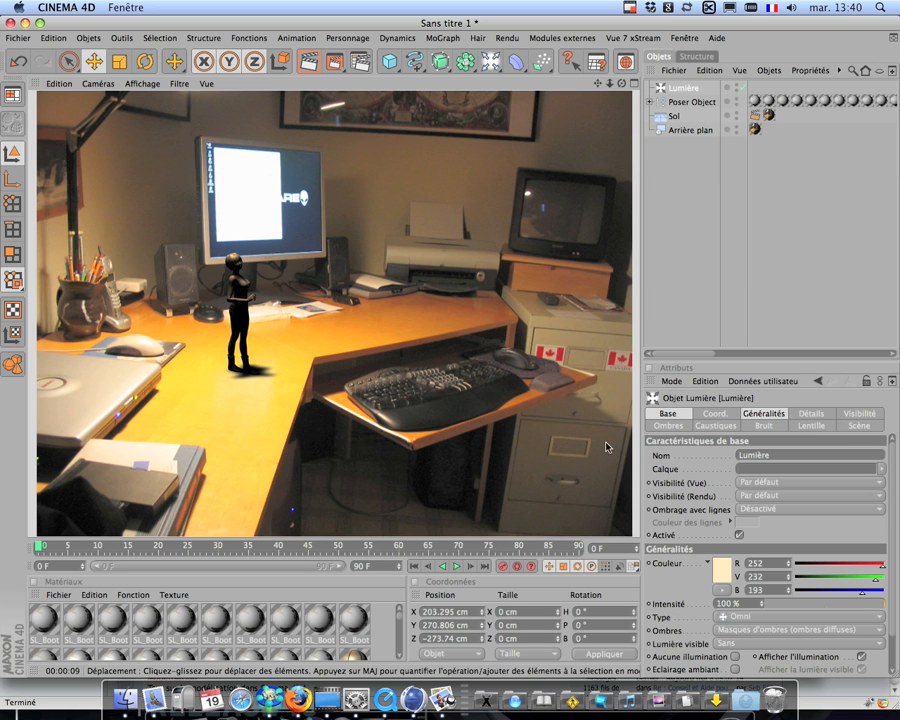
Set the light's shadow map resolution to 1000x1000.
click(678, 429)
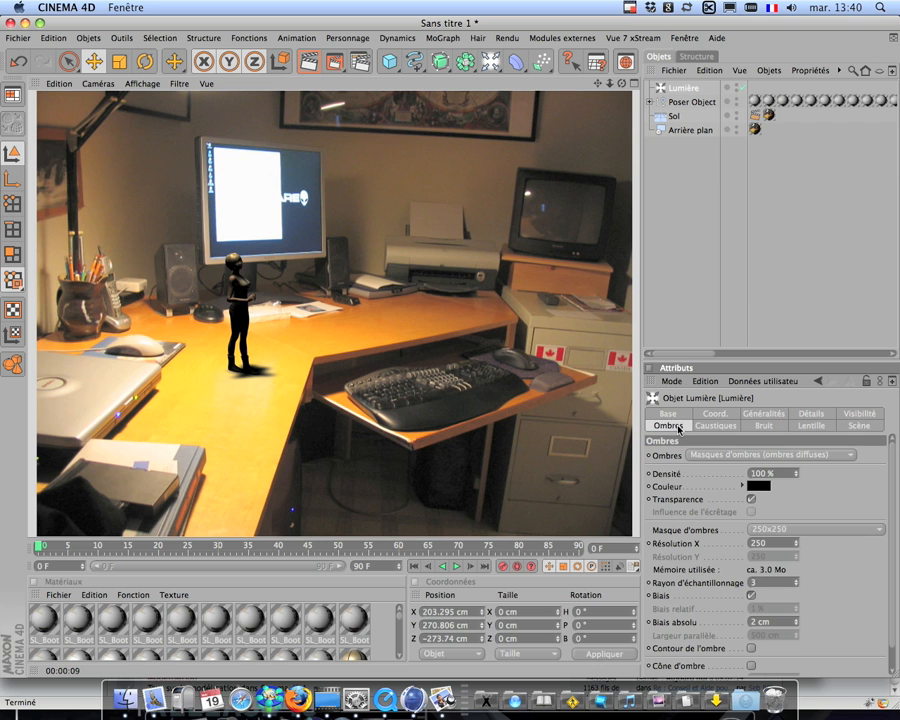
click(789, 530)
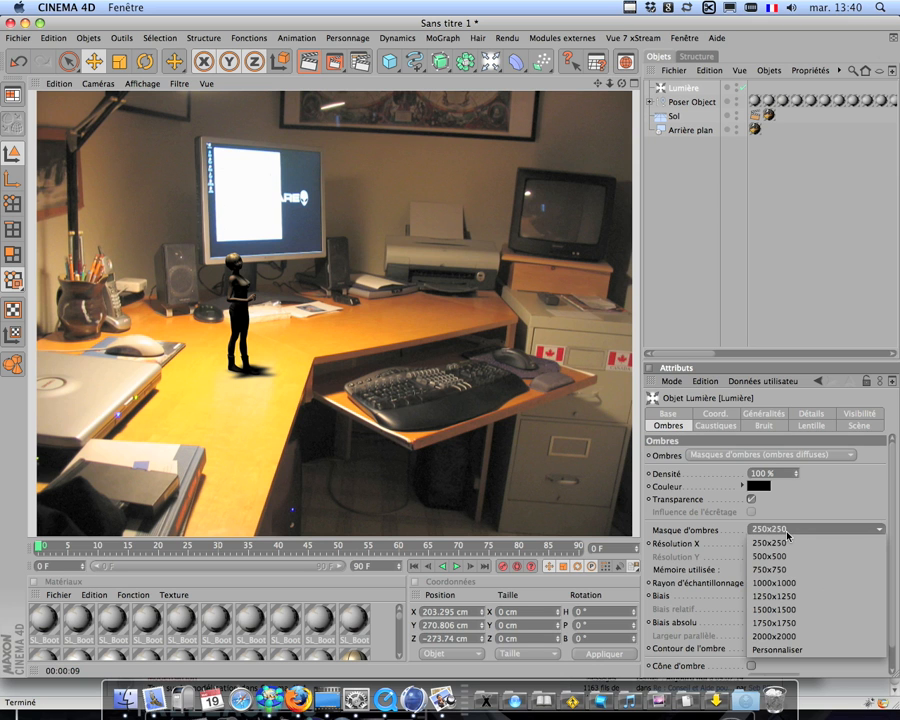
click(785, 582)
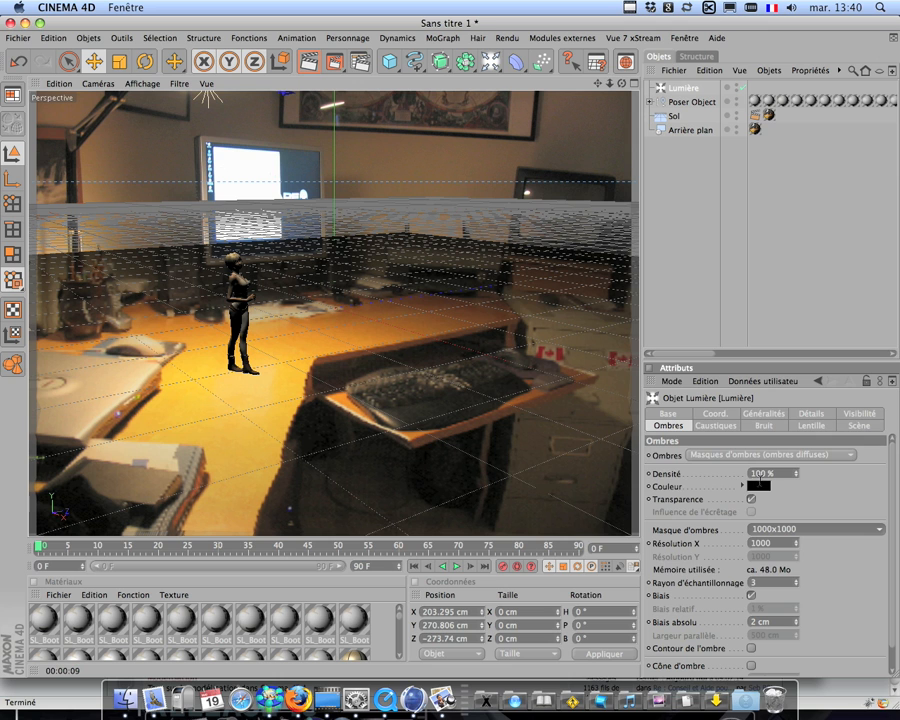
Change the light's shadow colour to a dark grey of about R 46, V 45, B 45 and render the view.
click(763, 488)
drag(707, 488, 681, 508)
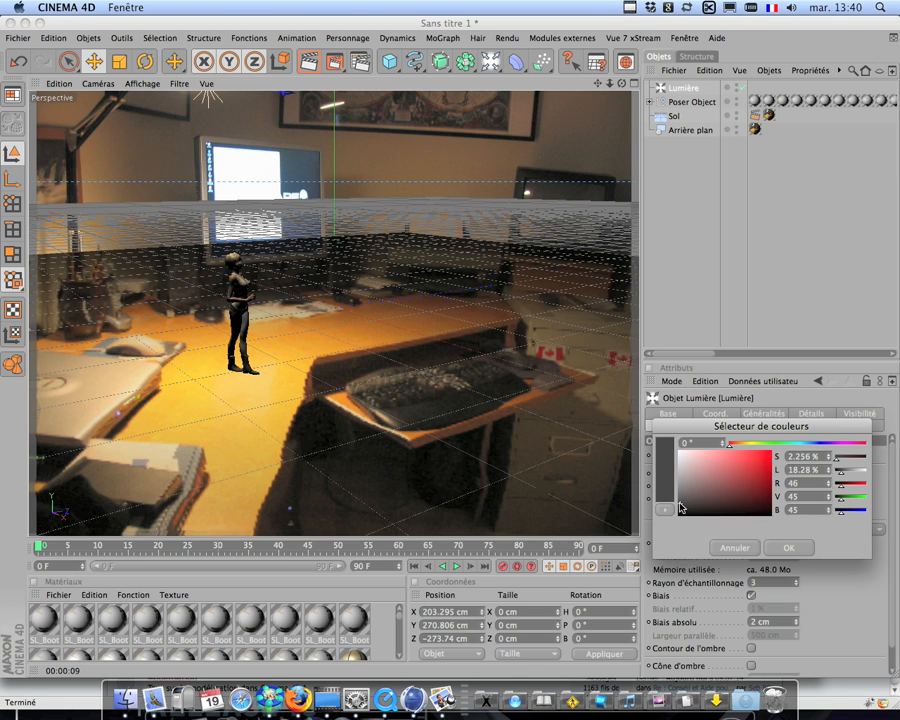
click(786, 547)
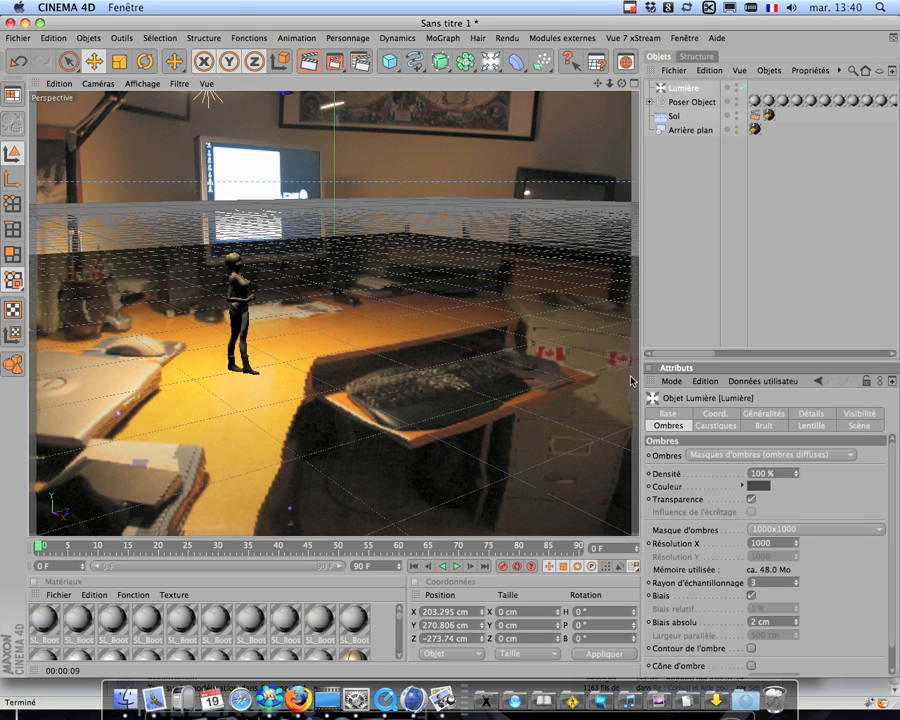
click(303, 69)
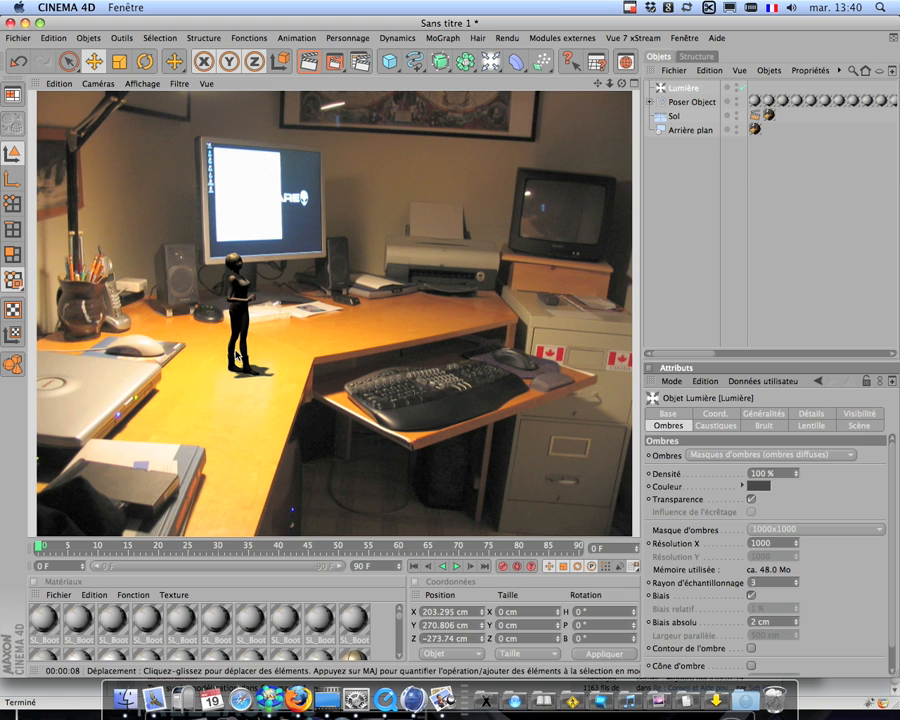
Add a second Lumière object and move it in the Haut view to about X 314 cm, Z -171 cm.
click(490, 62)
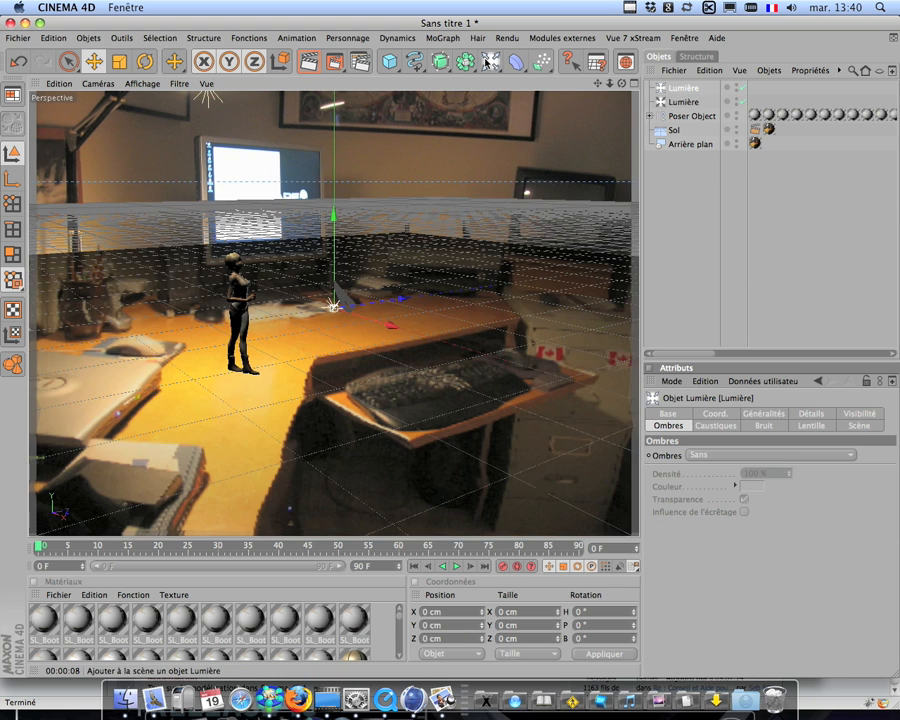
click(634, 84)
middle_click(580, 198)
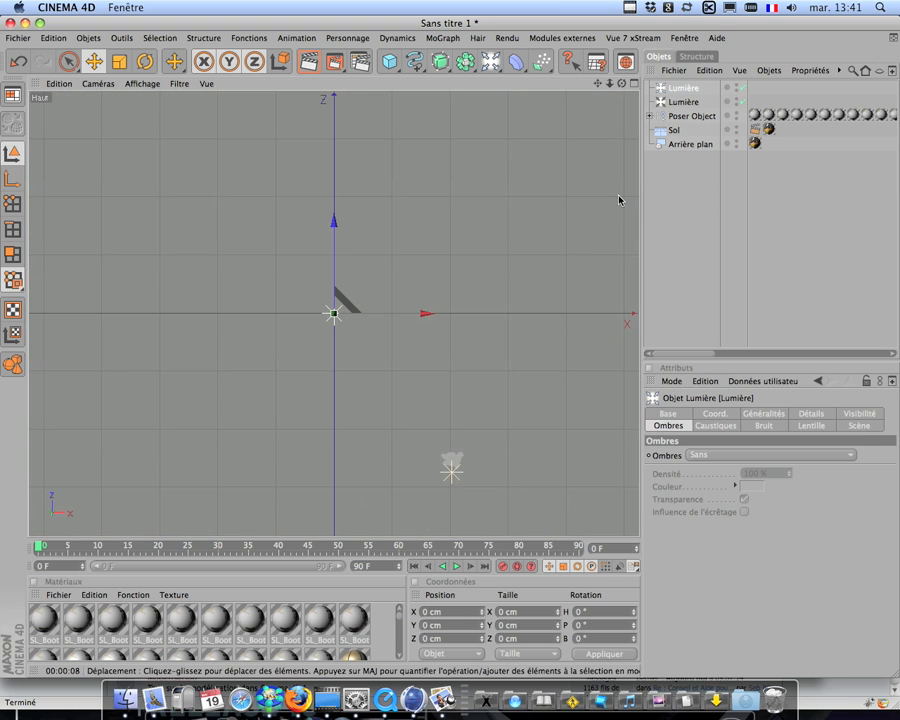
drag(368, 277, 449, 350)
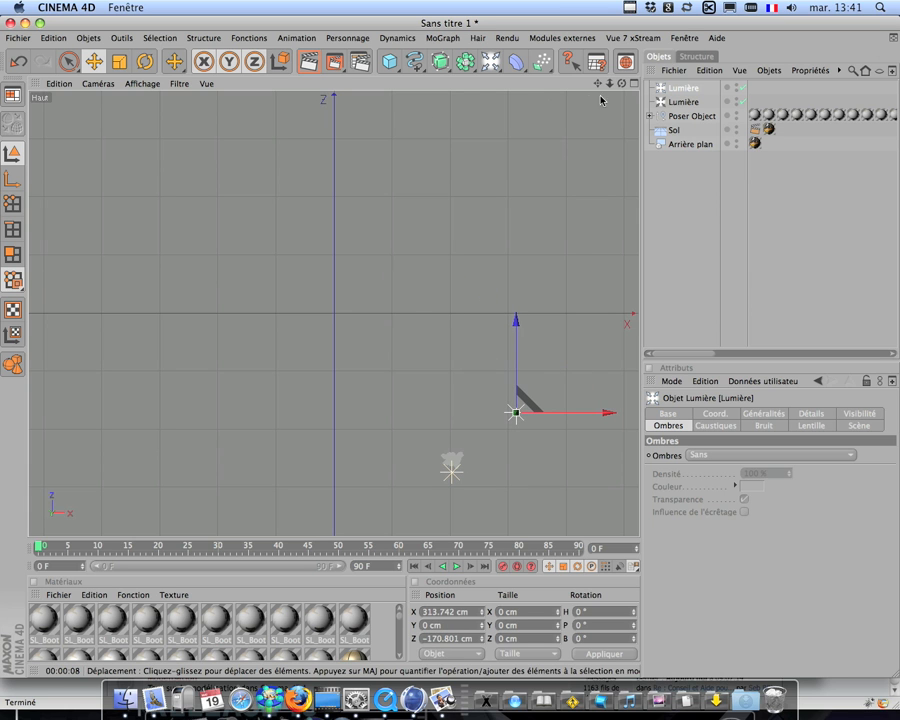
Raise the second light to about Y 57 cm in the perspective view and set its intensity to 26 %.
click(634, 84)
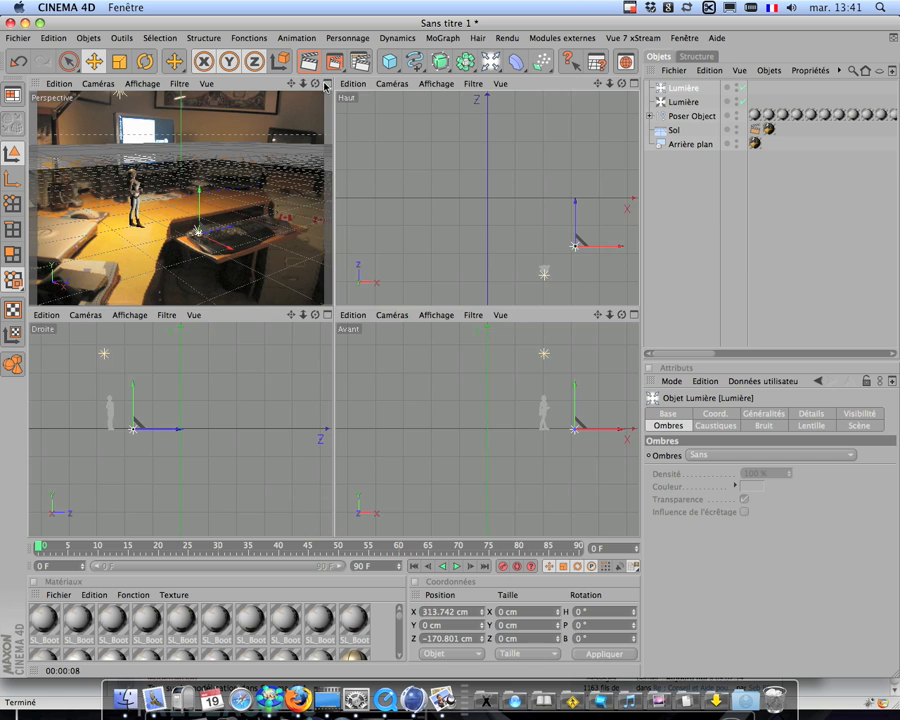
click(325, 84)
drag(373, 299, 373, 234)
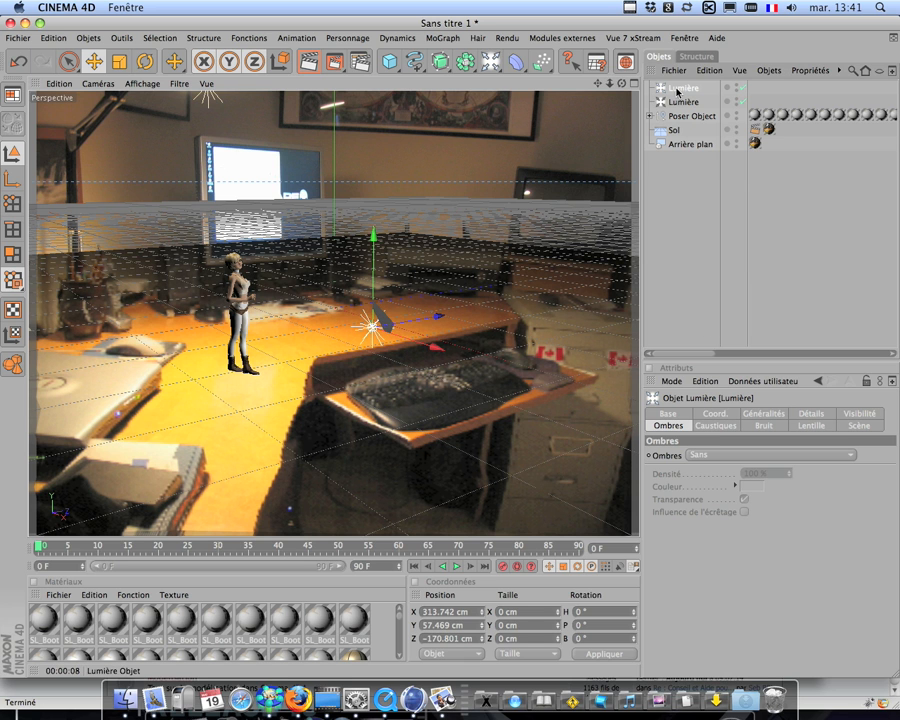
click(762, 414)
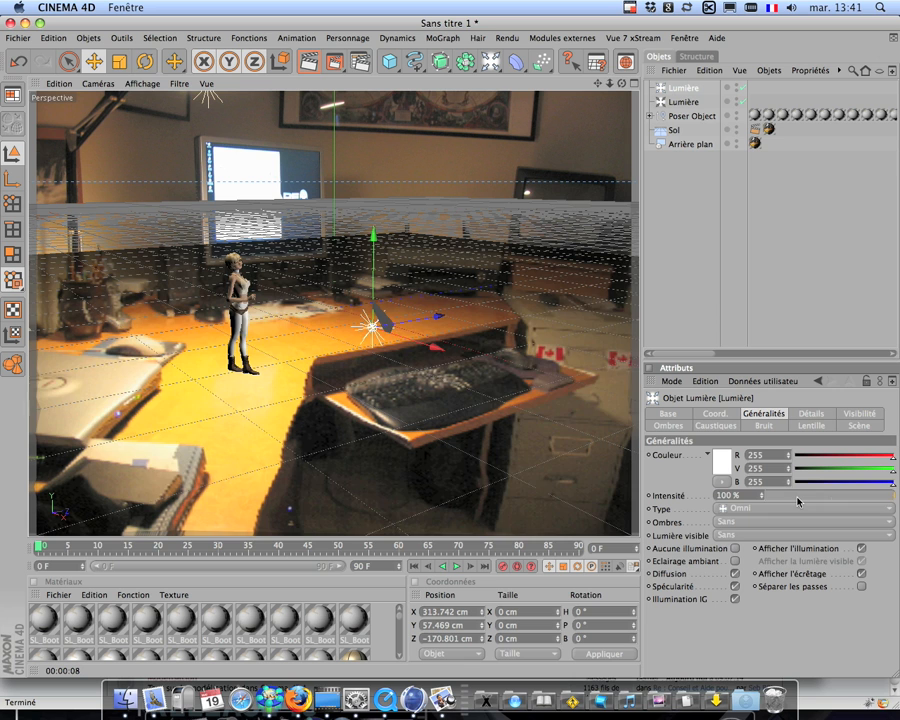
click(798, 500)
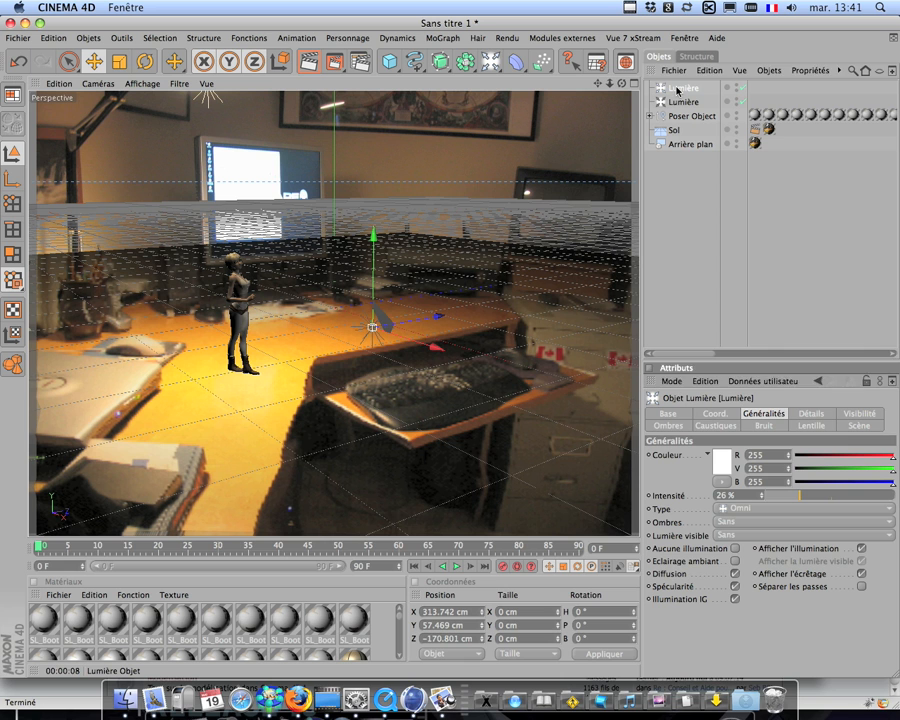
Duplicate the 26 % light, move the copy to about X 394 cm, Z -401 cm, and render the view.
ctrl+drag(677, 89, 677, 95)
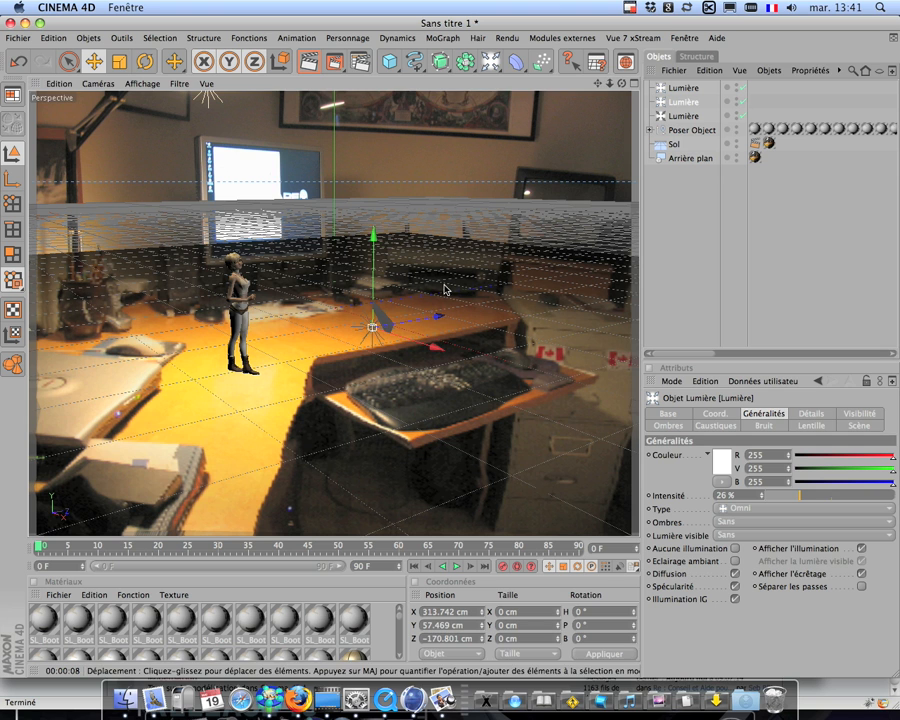
mouse_move(434, 315)
mouse_down()
mouse_move(438, 356)
mouse_move(450, 352)
mouse_move(424, 317)
mouse_up()
mouse_move(136, 397)
mouse_down()
mouse_move(453, 350)
mouse_move(136, 397)
mouse_up()
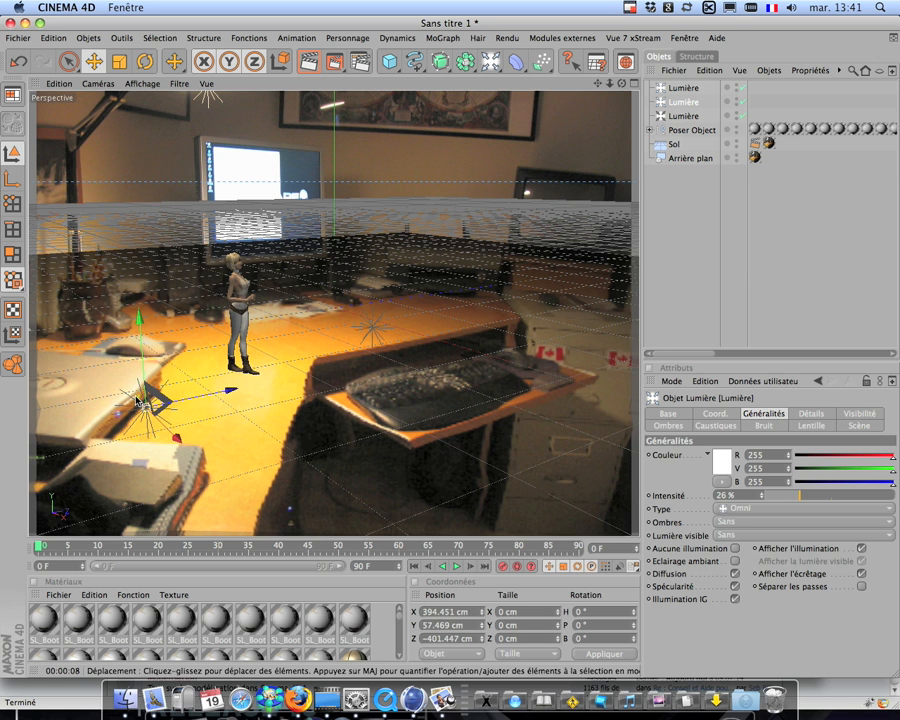
click(310, 62)
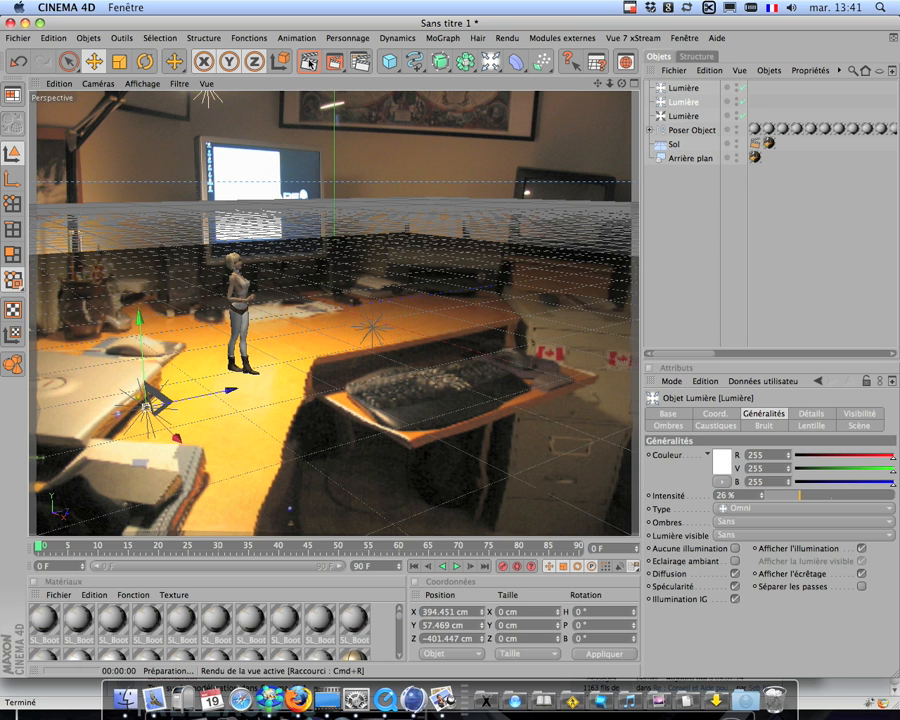